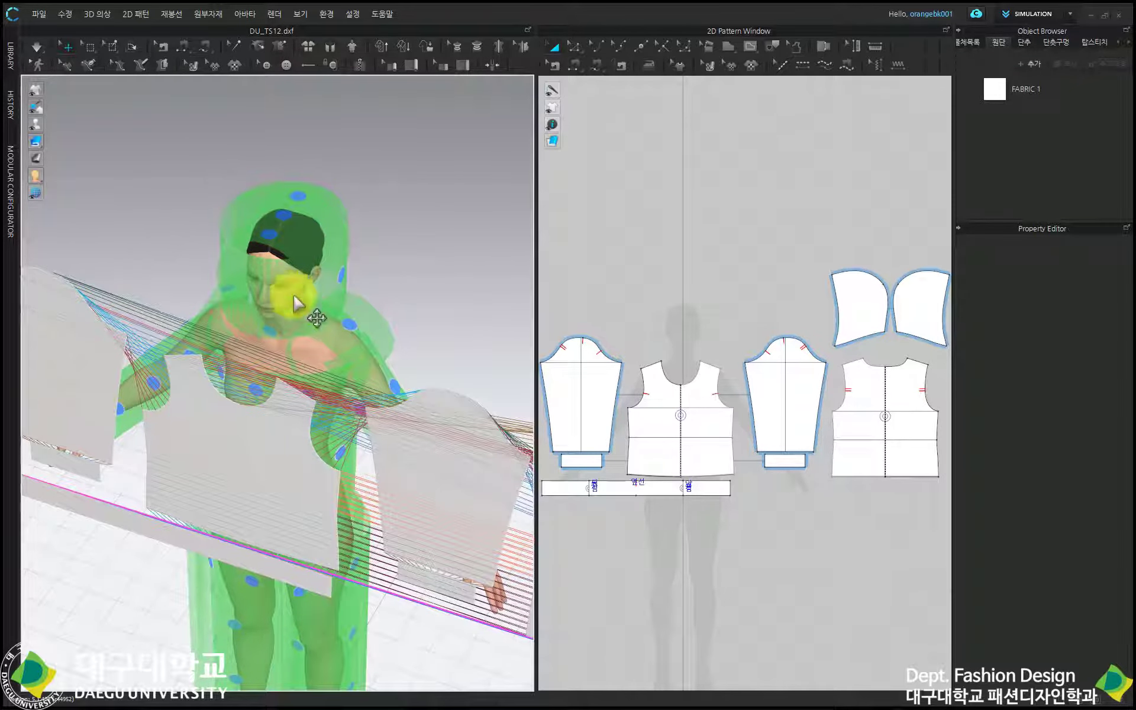
Step: Hide the green bounding volumes around the avatar while keeping the blue arrangement points displayed
right_click_drag(431, 286, 379, 261)
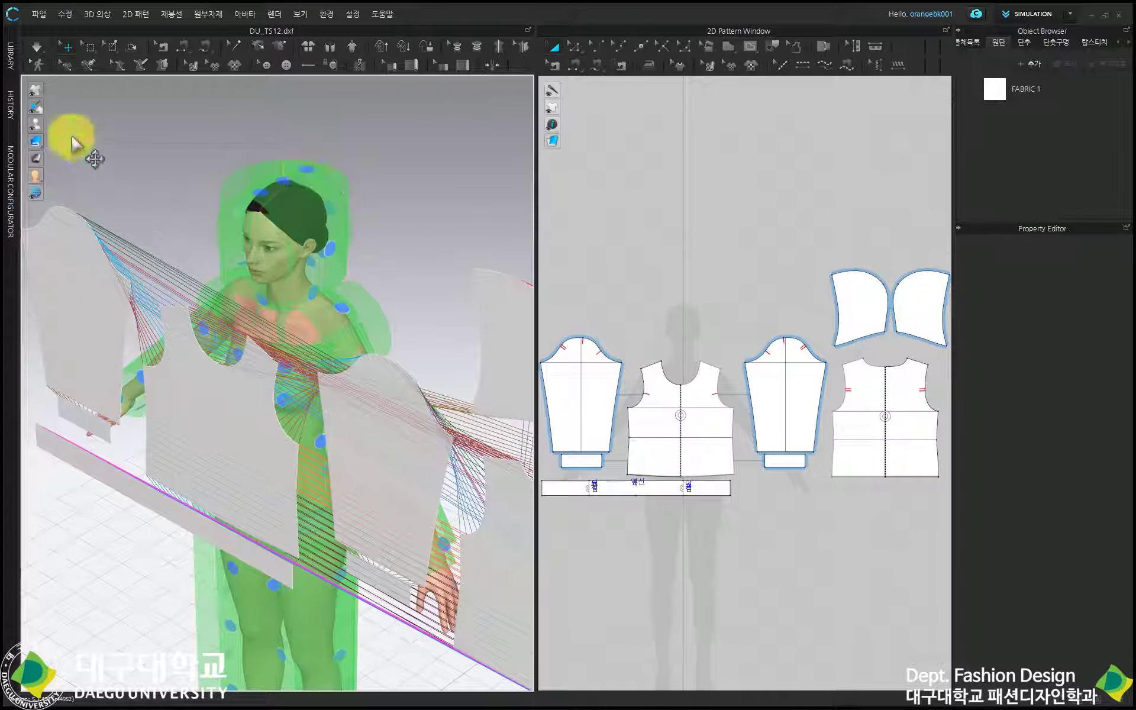
mouse_move(35, 125)
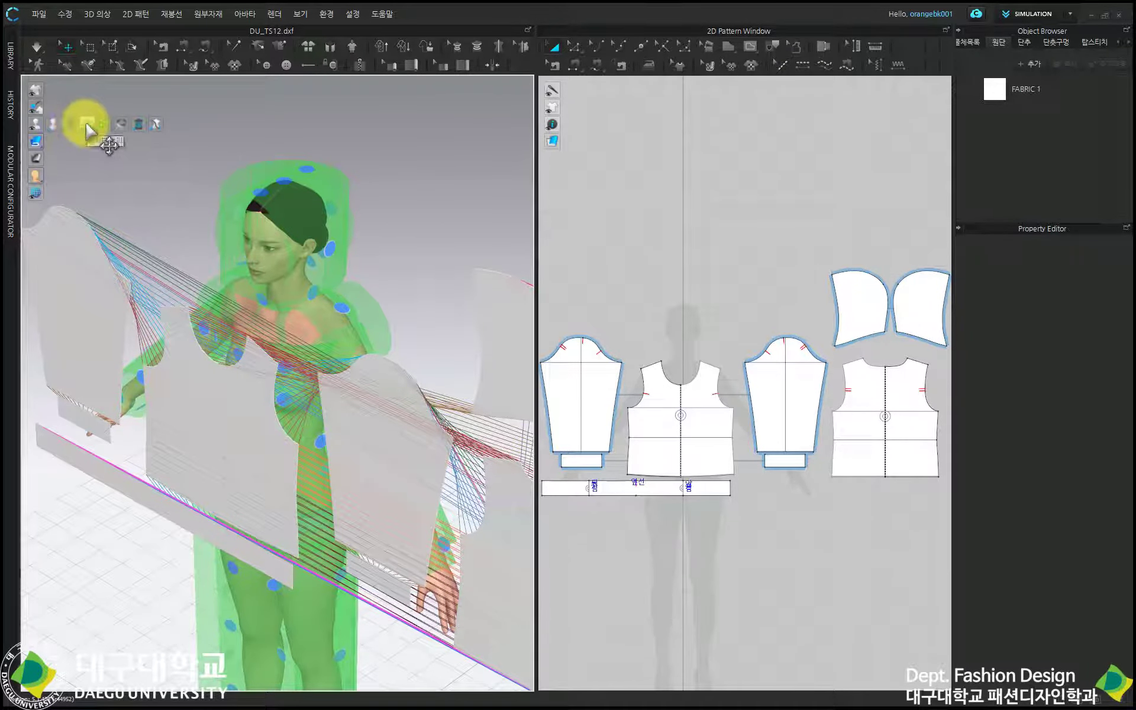
left_click(88, 127)
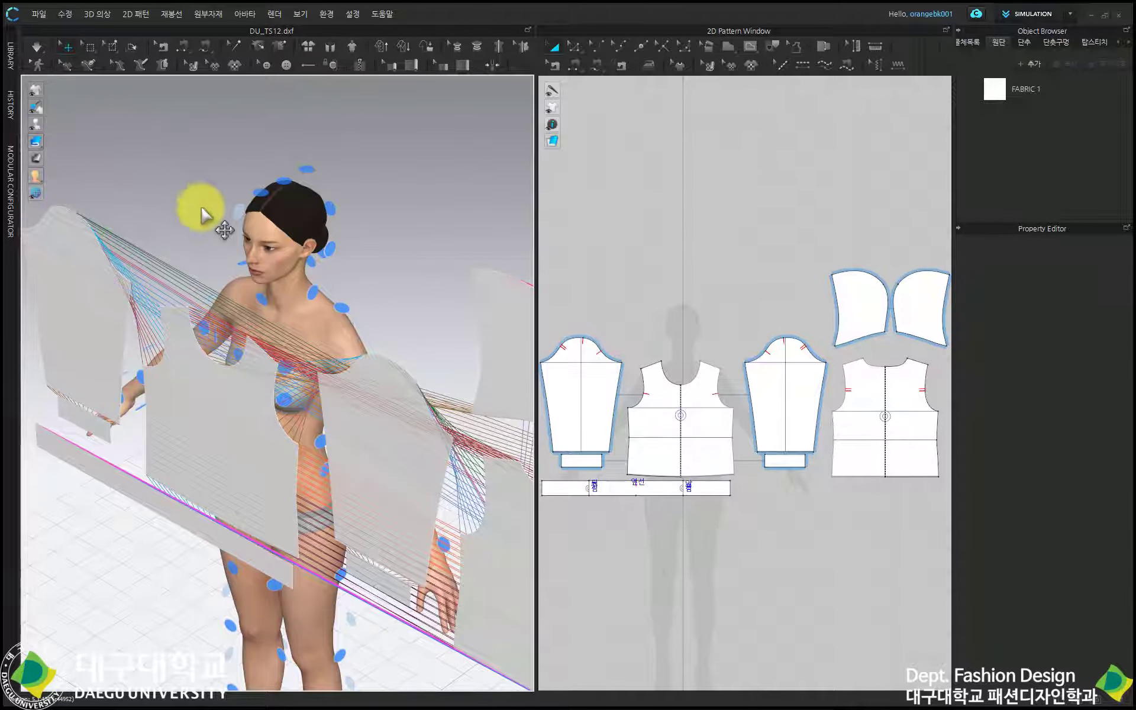
Step: Select the sleeve piece beside the avatar's left arm and preview it over the arrangement points, then clear the selection
right_click_drag(203, 210, 269, 249)
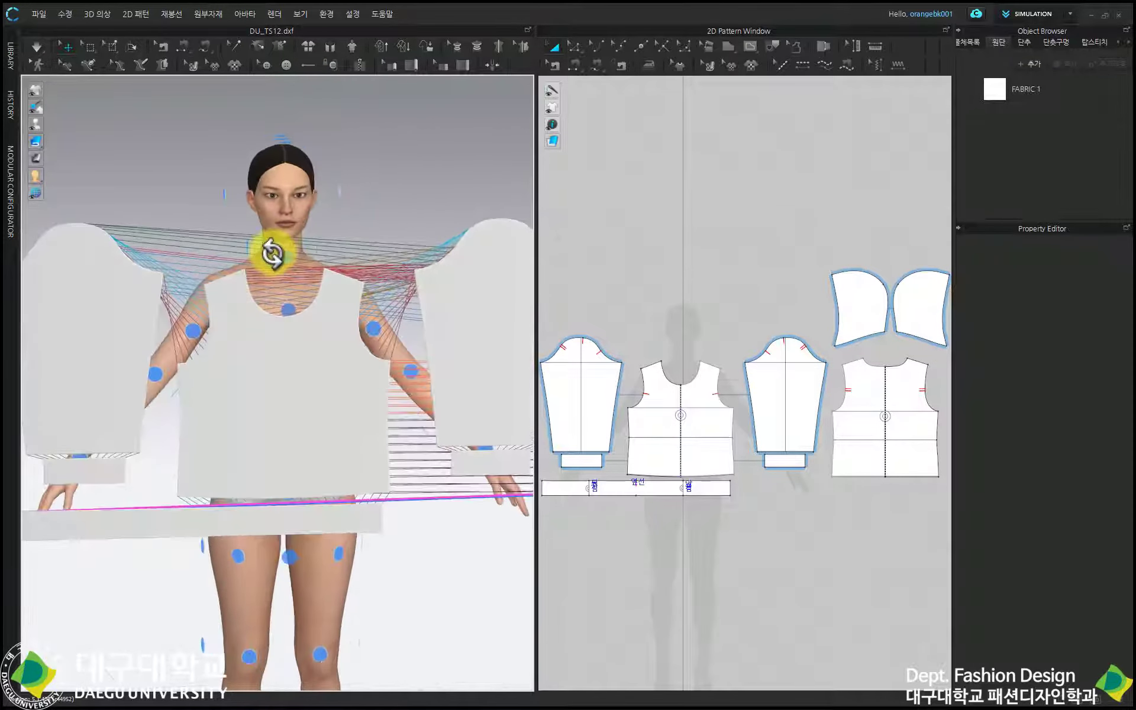
right_click_drag(437, 319, 398, 325)
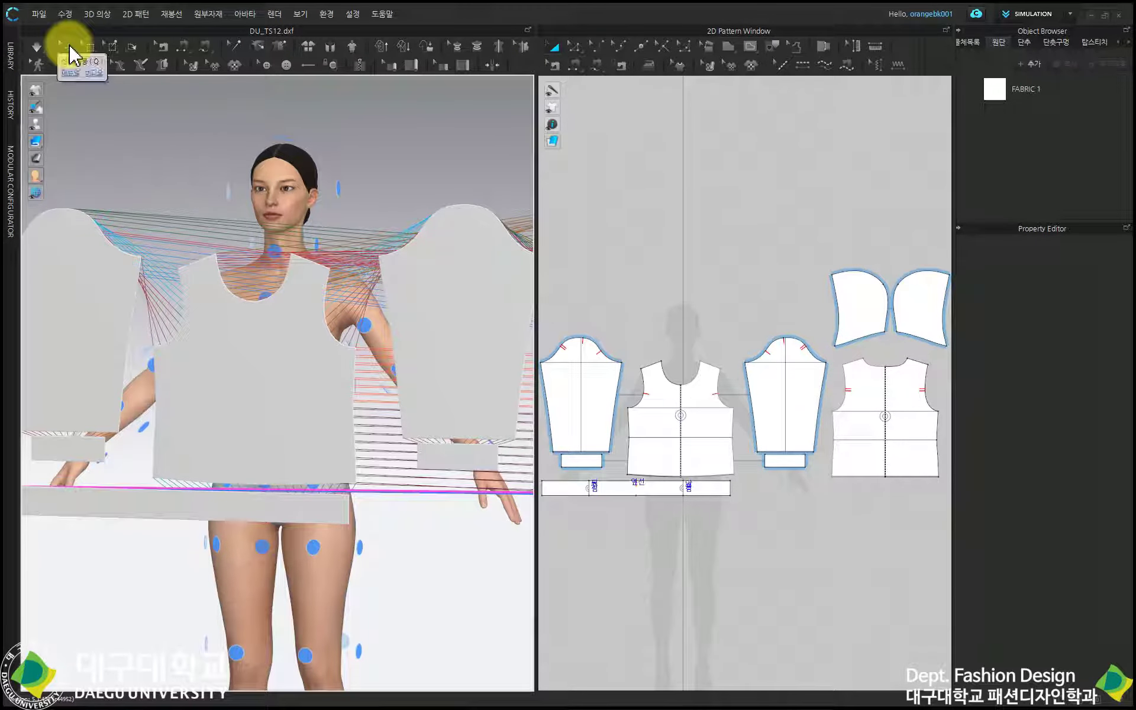
left_click(68, 47)
left_click(457, 308)
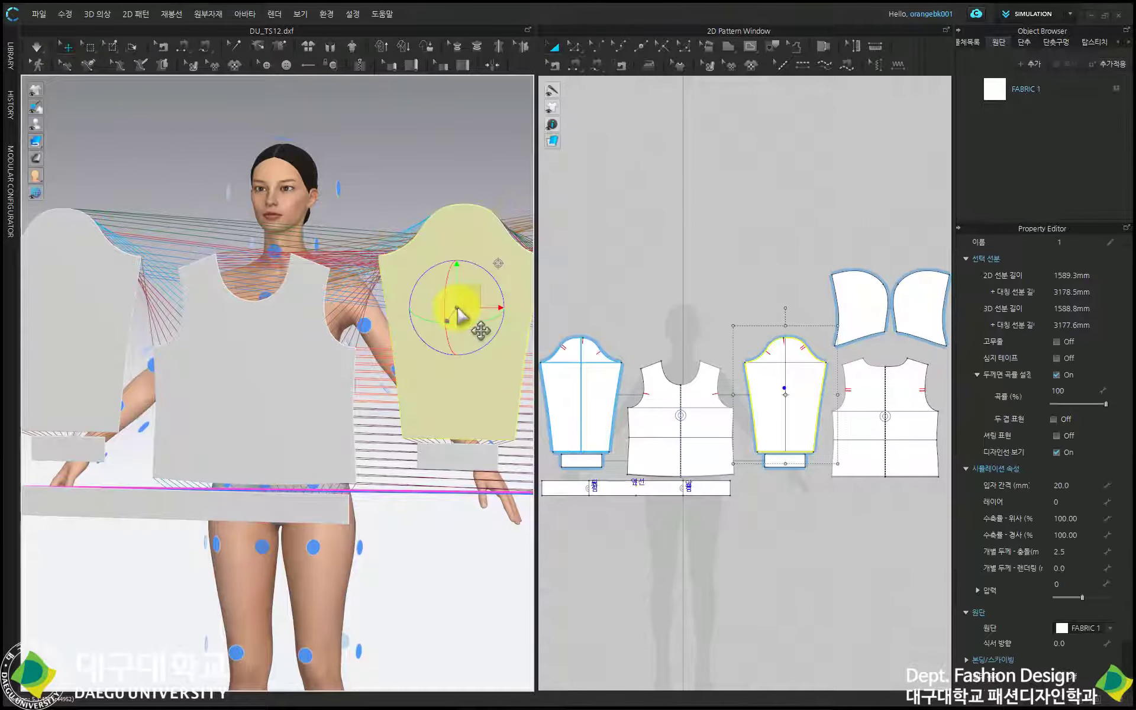
right_click_drag(457, 310, 221, 417)
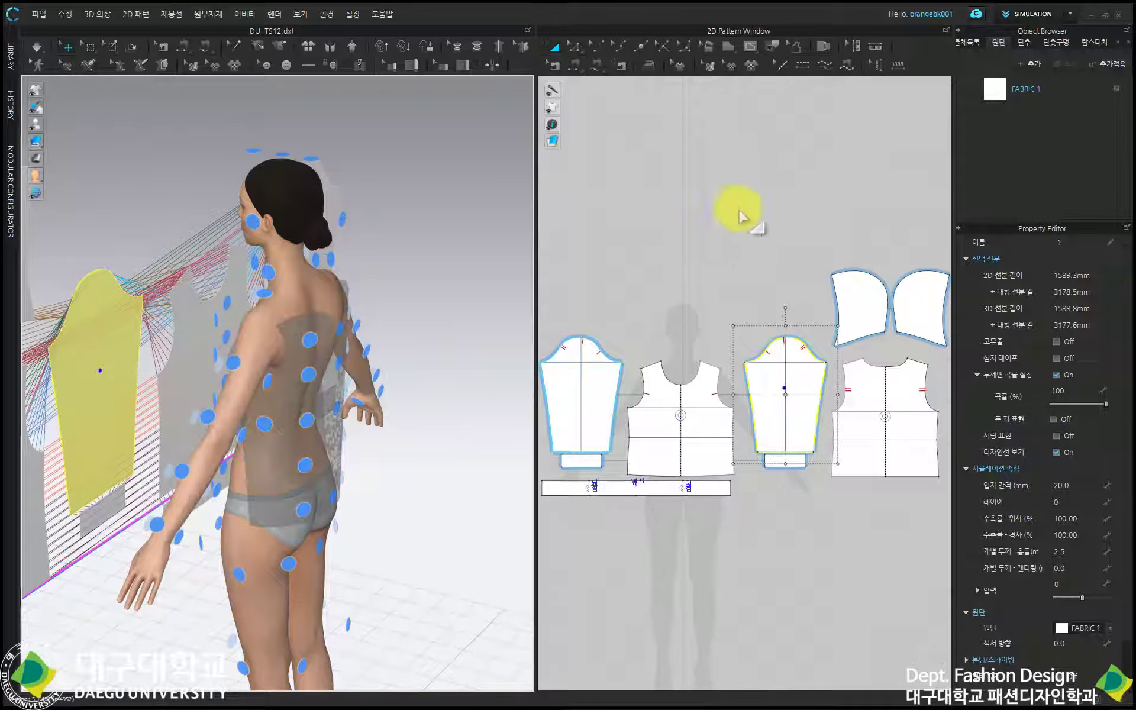
left_click(665, 245)
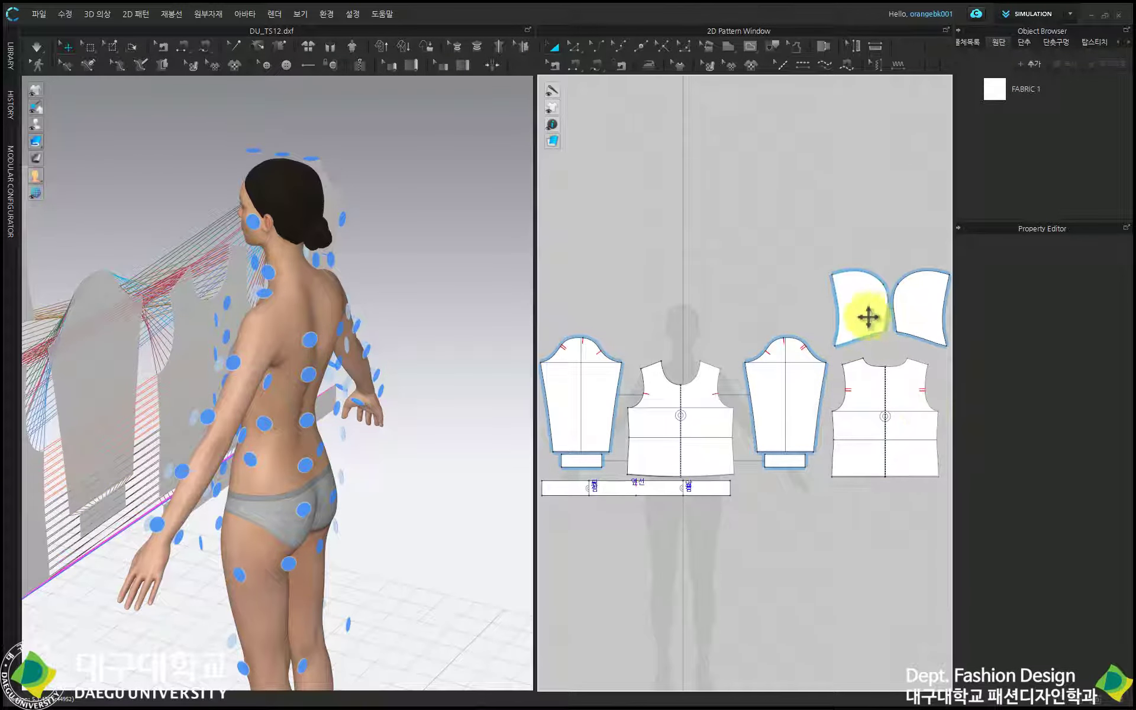
Step: Select the back bodice piece and preview its placement over the arrangement points on the avatar's back
left_click(863, 423)
left_click(314, 370)
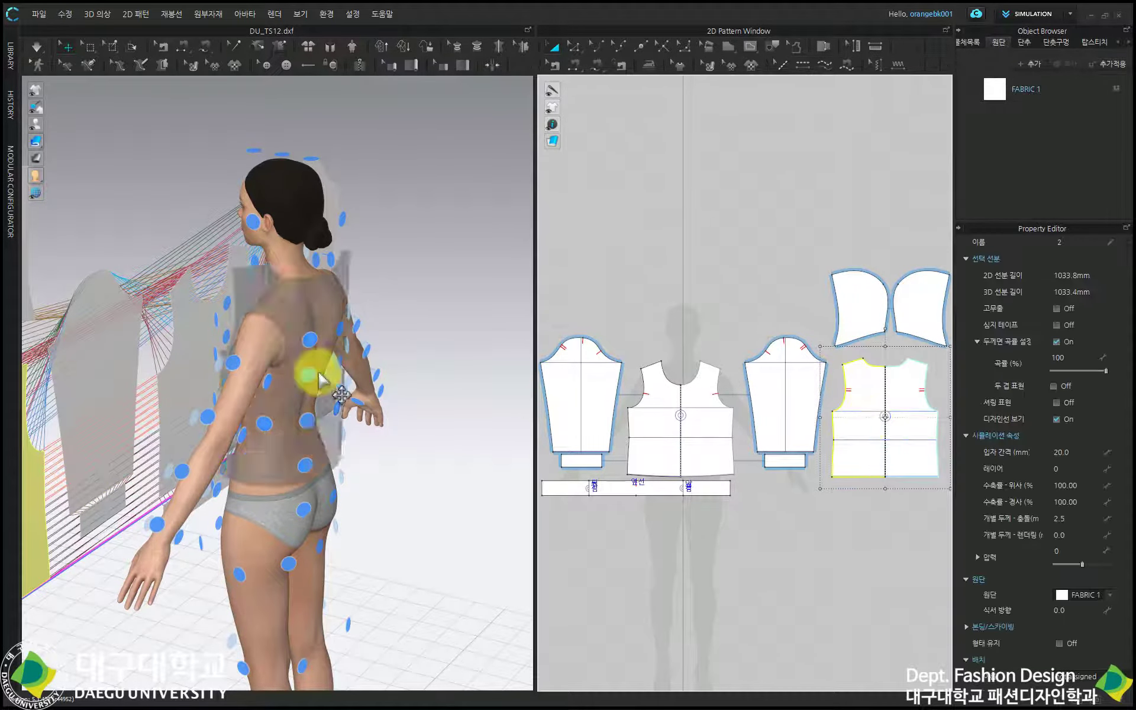
right_click_drag(314, 370, 271, 382)
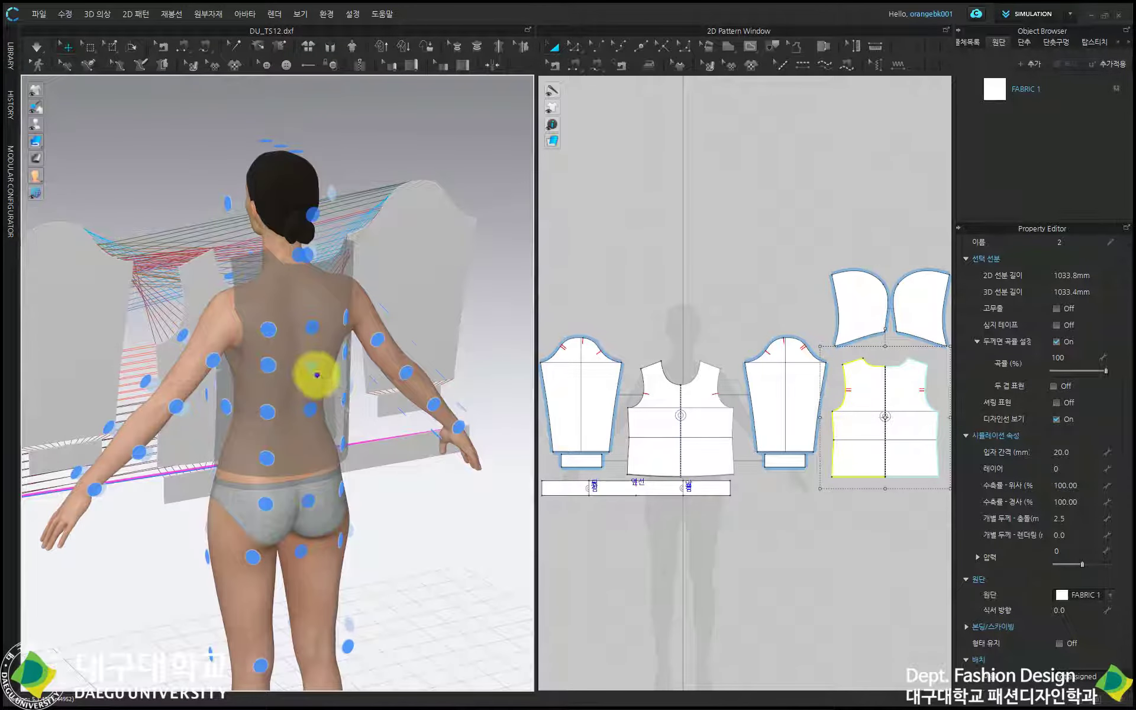
key("8")
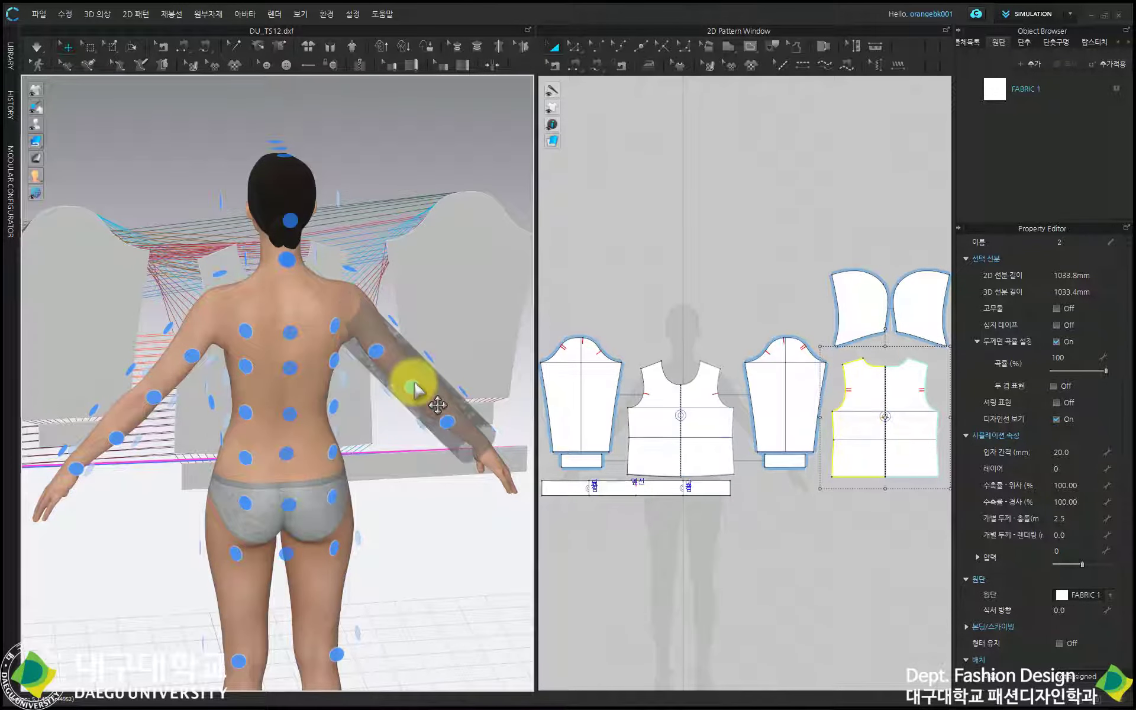
Step: Select the sleeve for the avatar's right arm and preview it over the arm's arrangement points from the side and back
left_click(507, 233)
right_click_drag(426, 373, 307, 416)
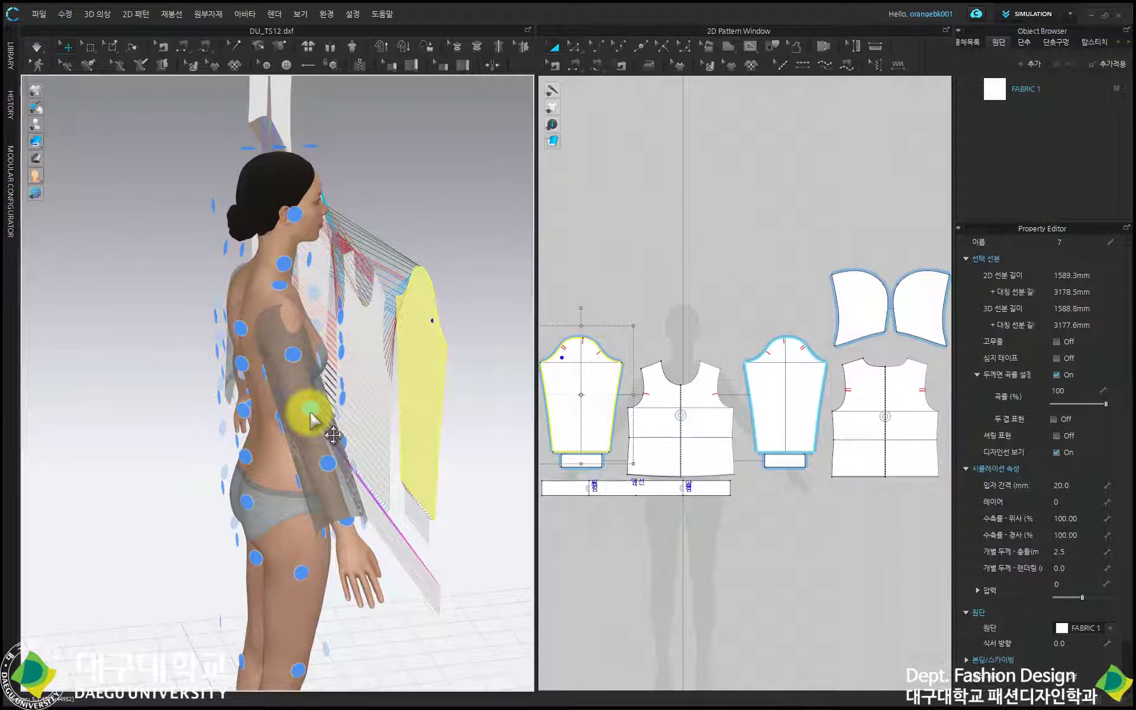
right_click_drag(309, 413, 429, 378)
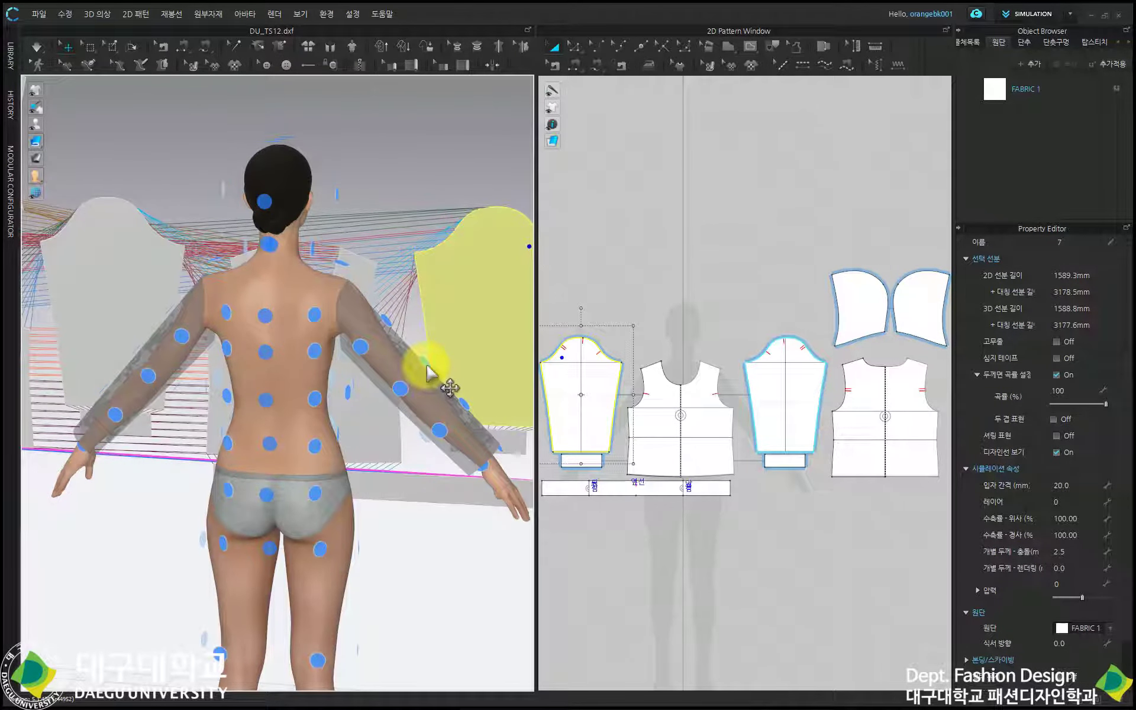
Step: Select the left-arm sleeve together with its cuff and place both on the outer arm arrangement point
left_click(766, 376)
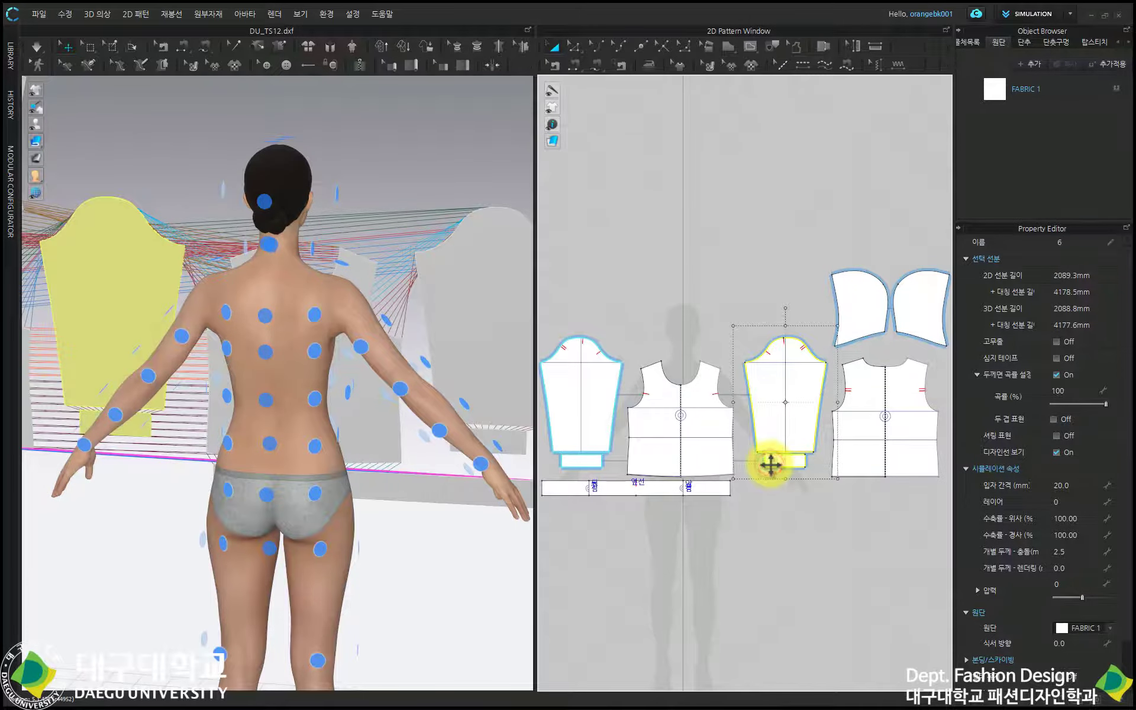
right_click_drag(83, 451, 138, 449)
left_click_drag(136, 445, 102, 483)
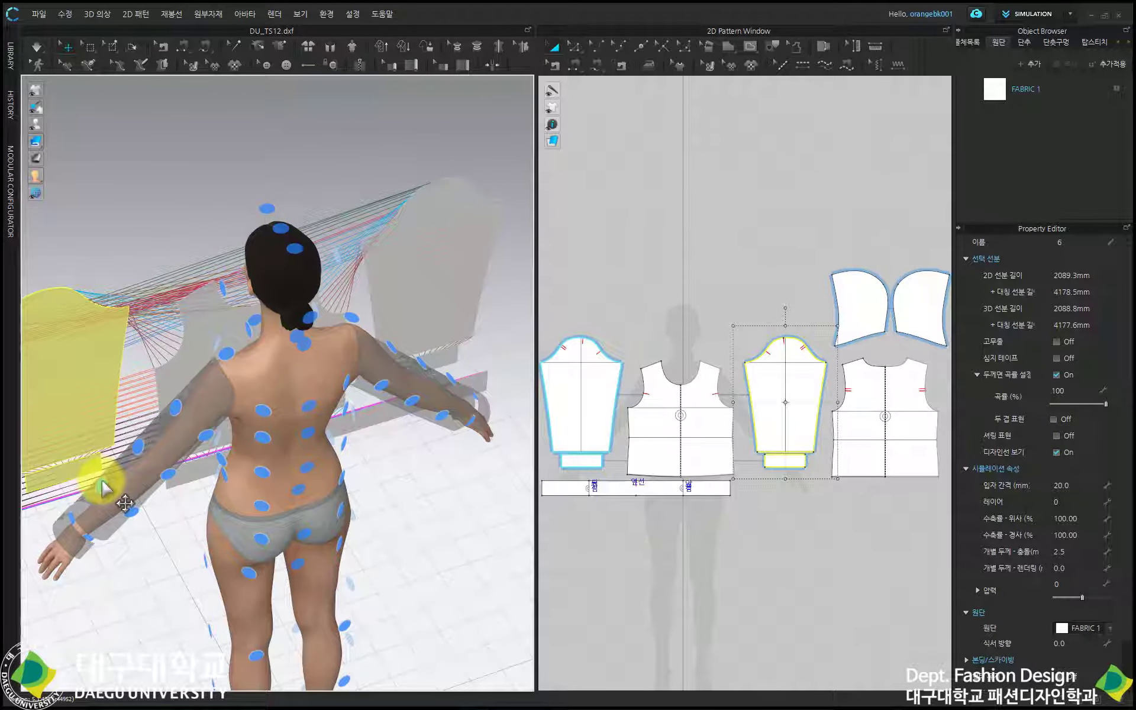
mouse_move(101, 483)
left_mouse_down()
mouse_move(181, 419)
mouse_move(106, 483)
left_mouse_up()
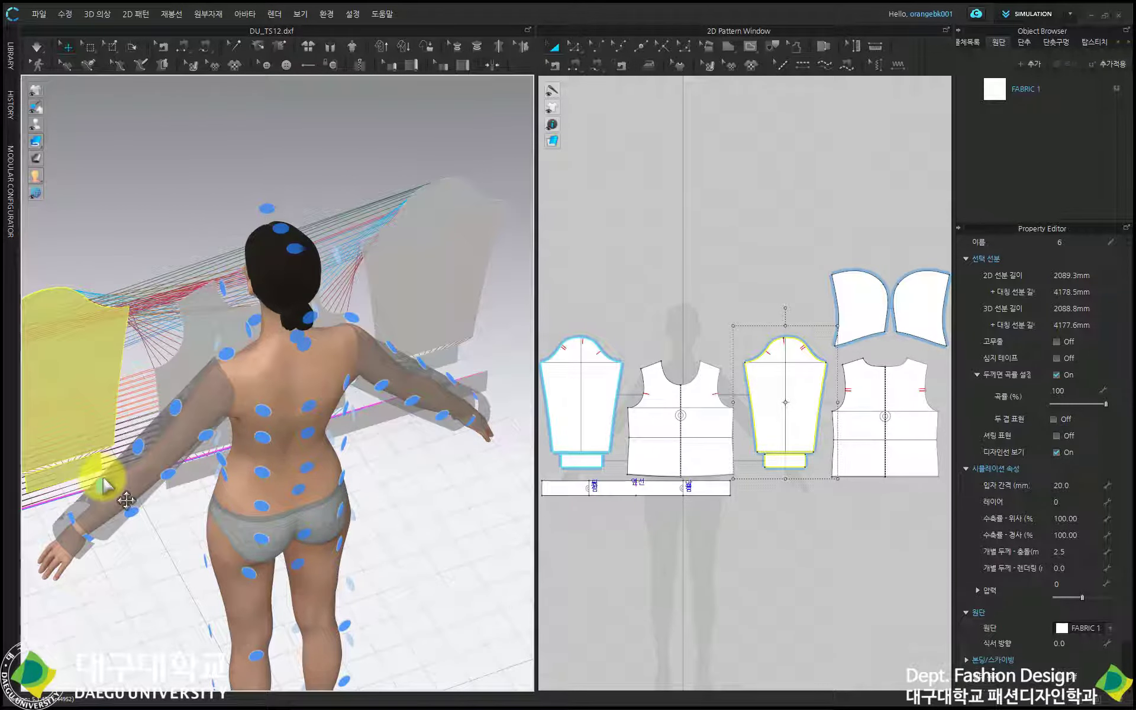
left_click(104, 480)
key("8")
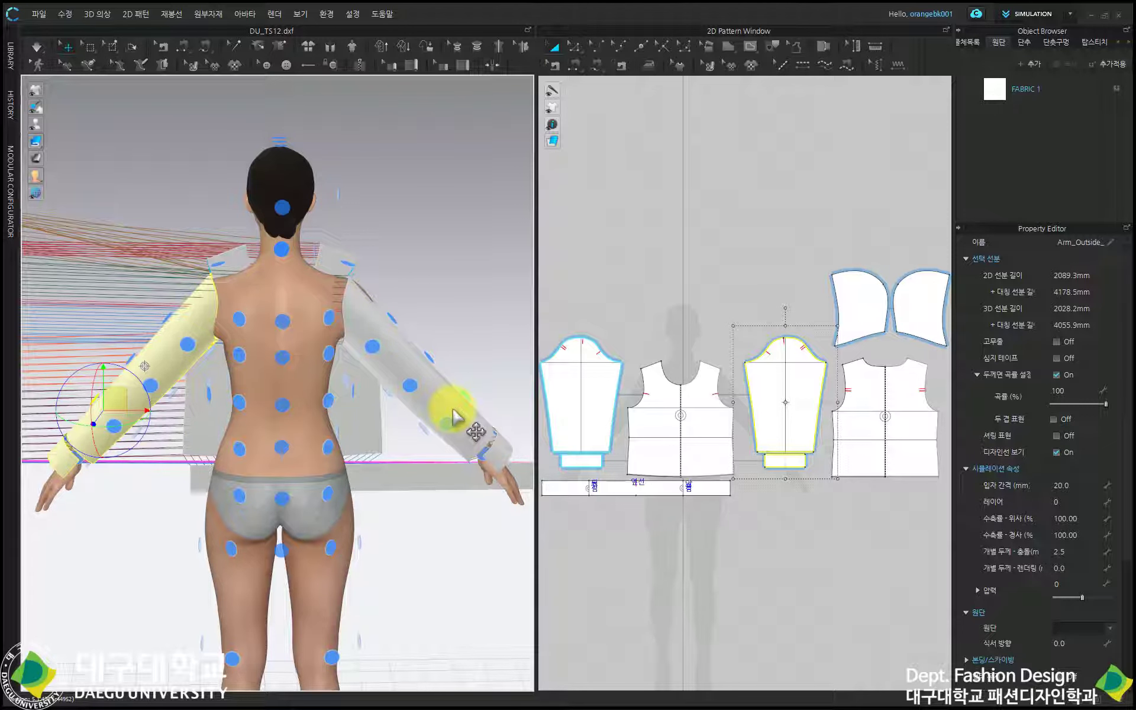
Step: Inspect the arranged sleeves from the side and front, show the arrangement points again, and clear the selection
key("4")
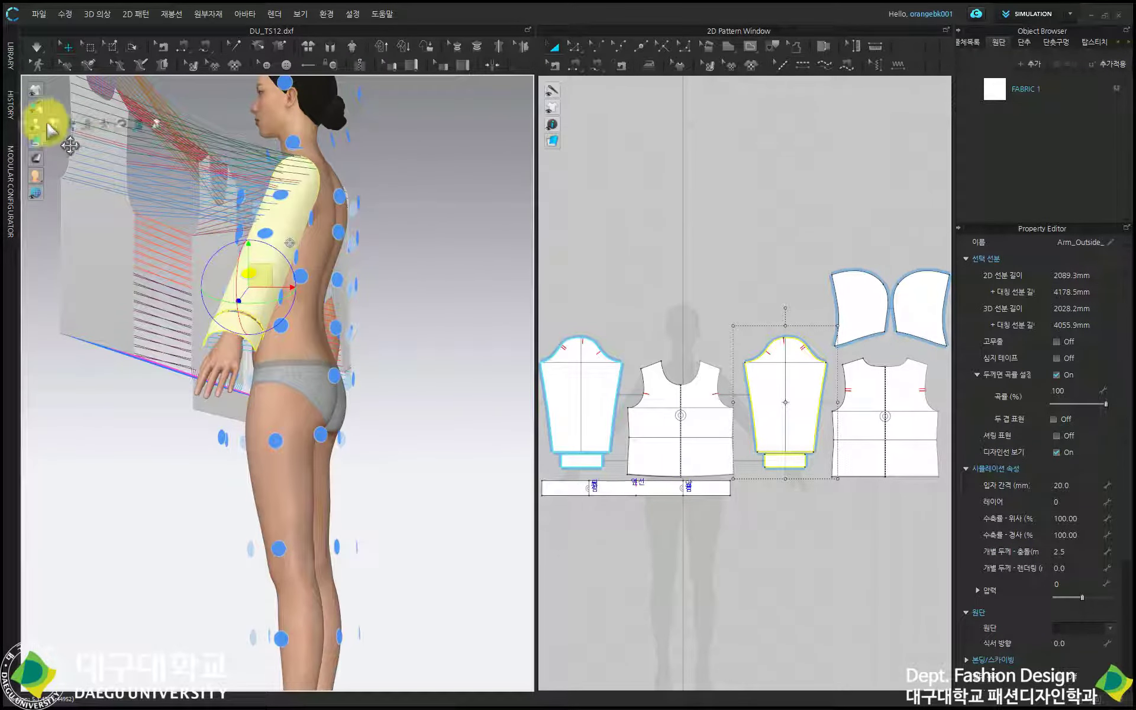
right_click_drag(152, 197, 311, 243)
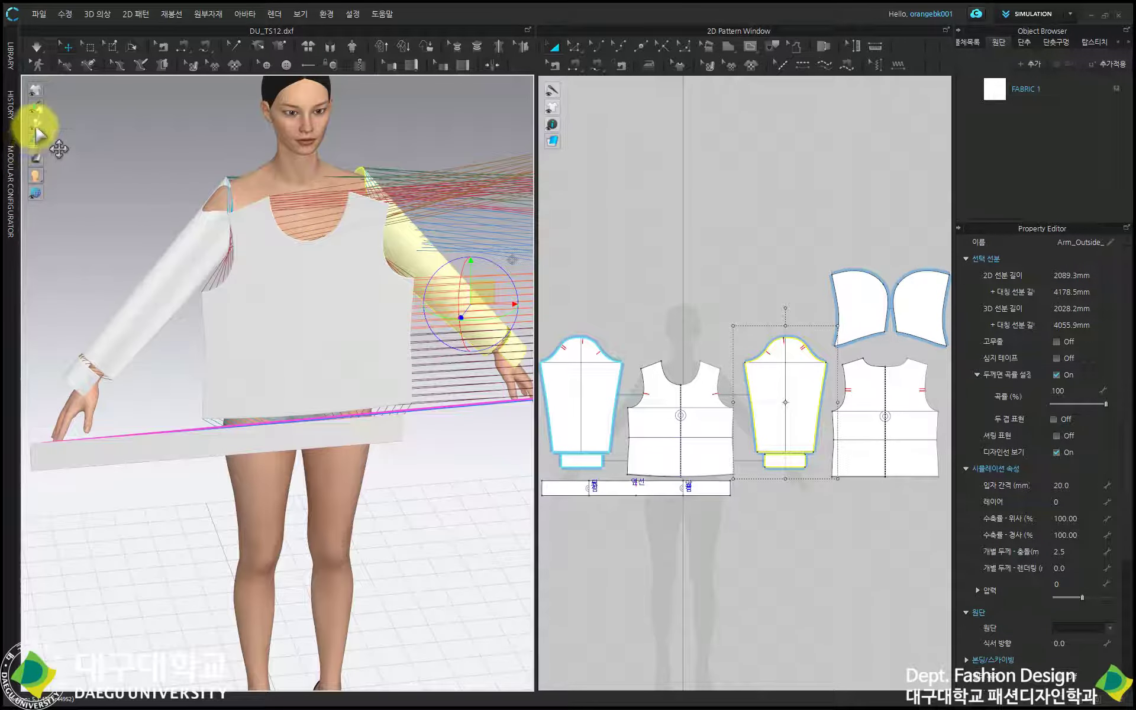
left_click(35, 141)
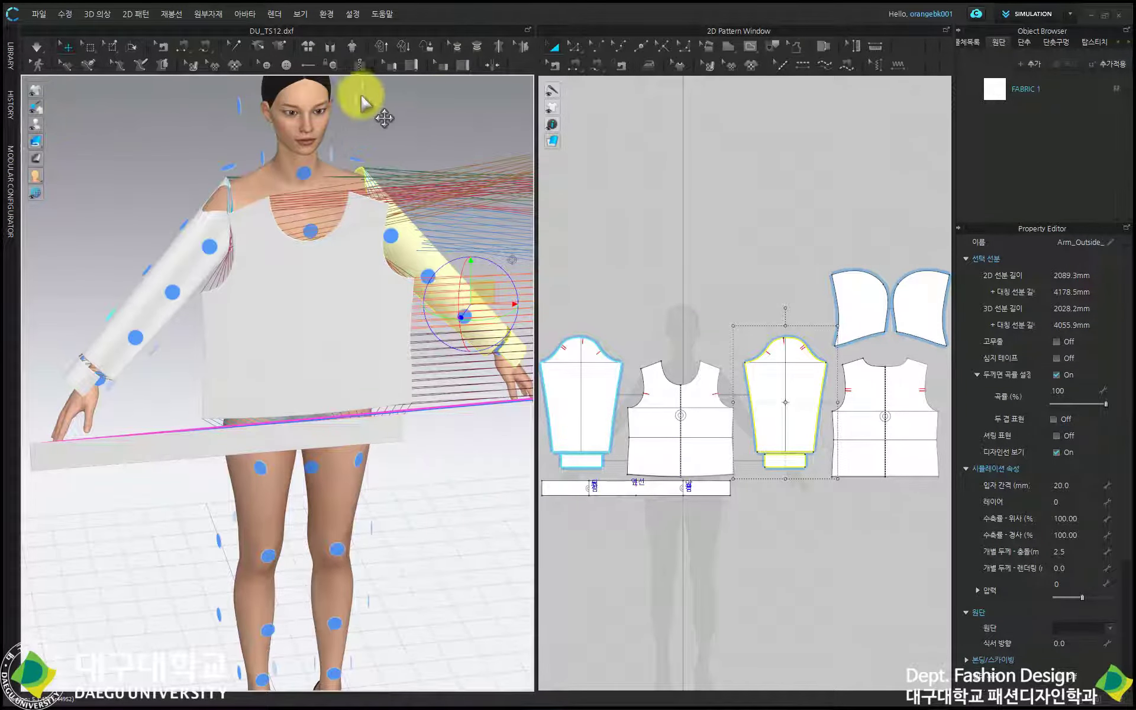
right_click_drag(362, 103, 350, 127)
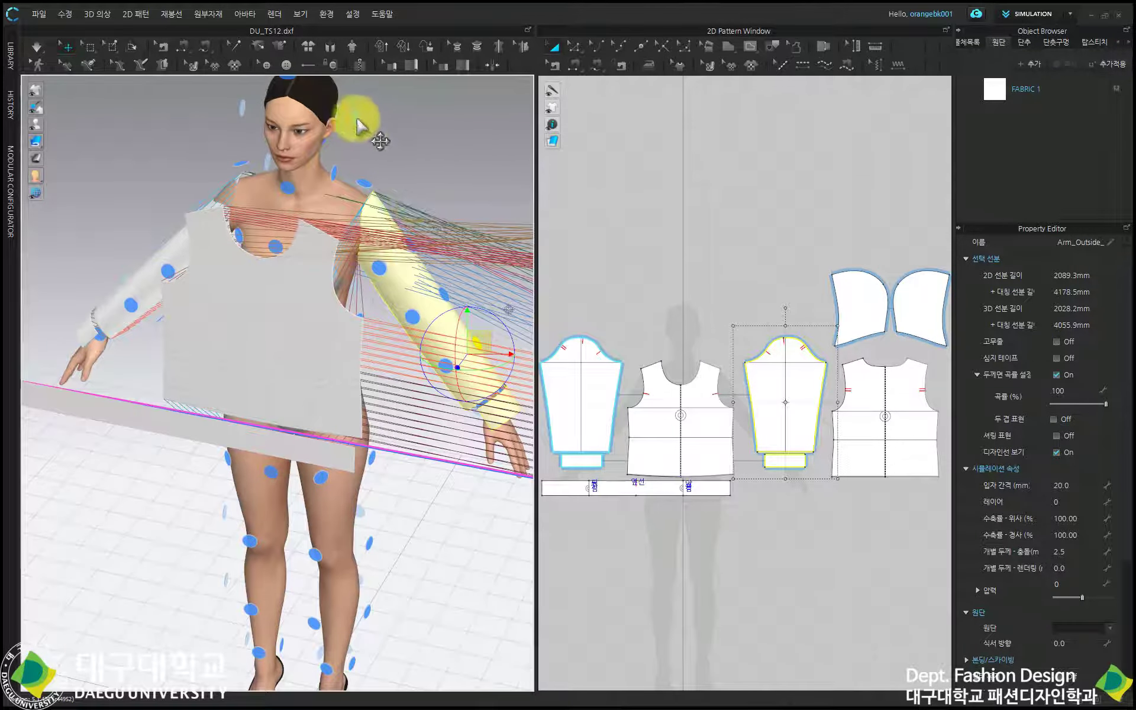
right_click_drag(358, 126, 305, 121)
right_click_drag(241, 241, 444, 185)
left_click(444, 178)
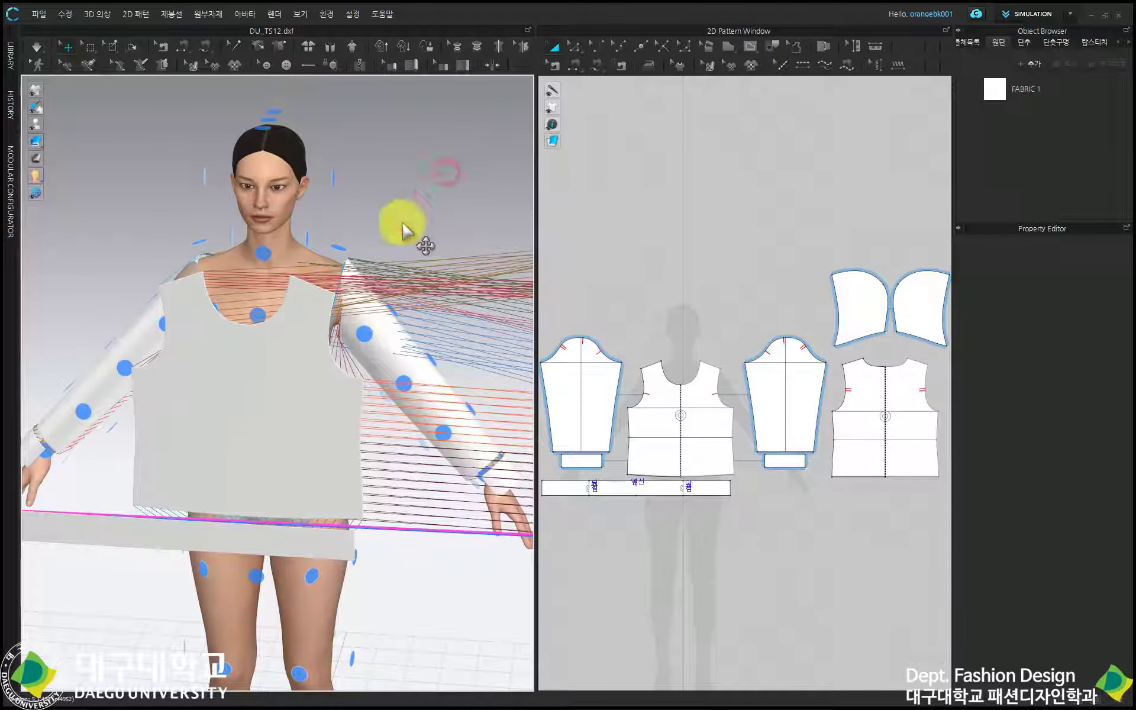
Step: Try placing the left-arm sleeve on the arrangement point at the top of the head, and undo that placement
left_click(761, 386)
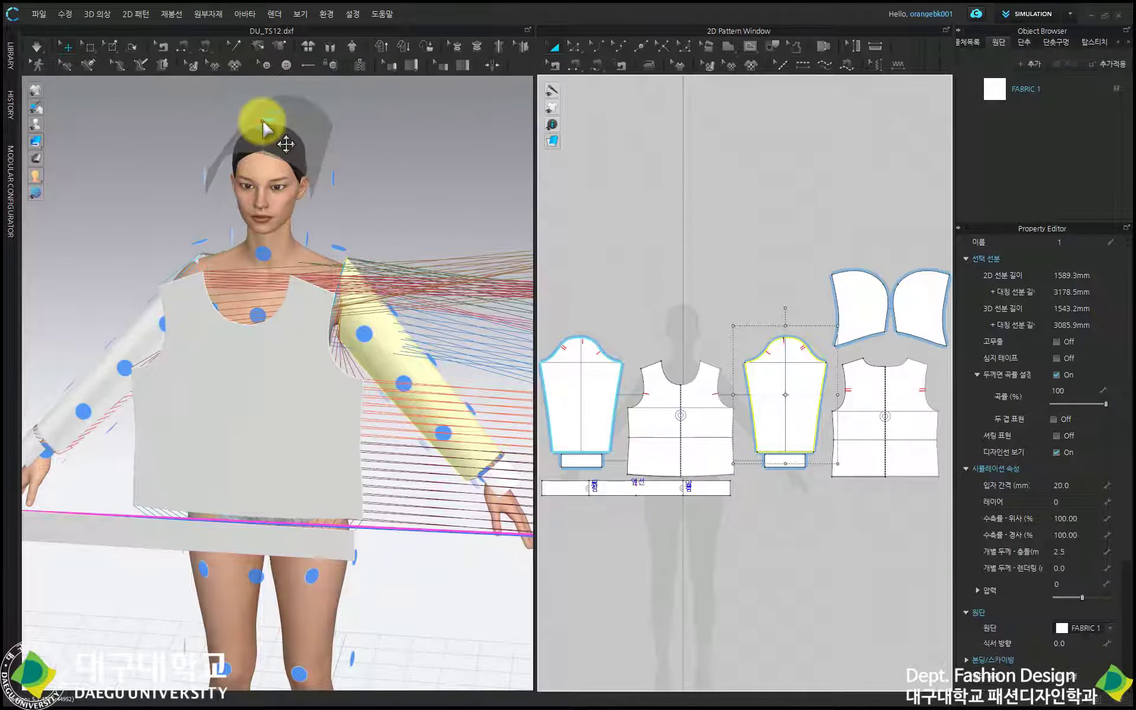
left_click(262, 122)
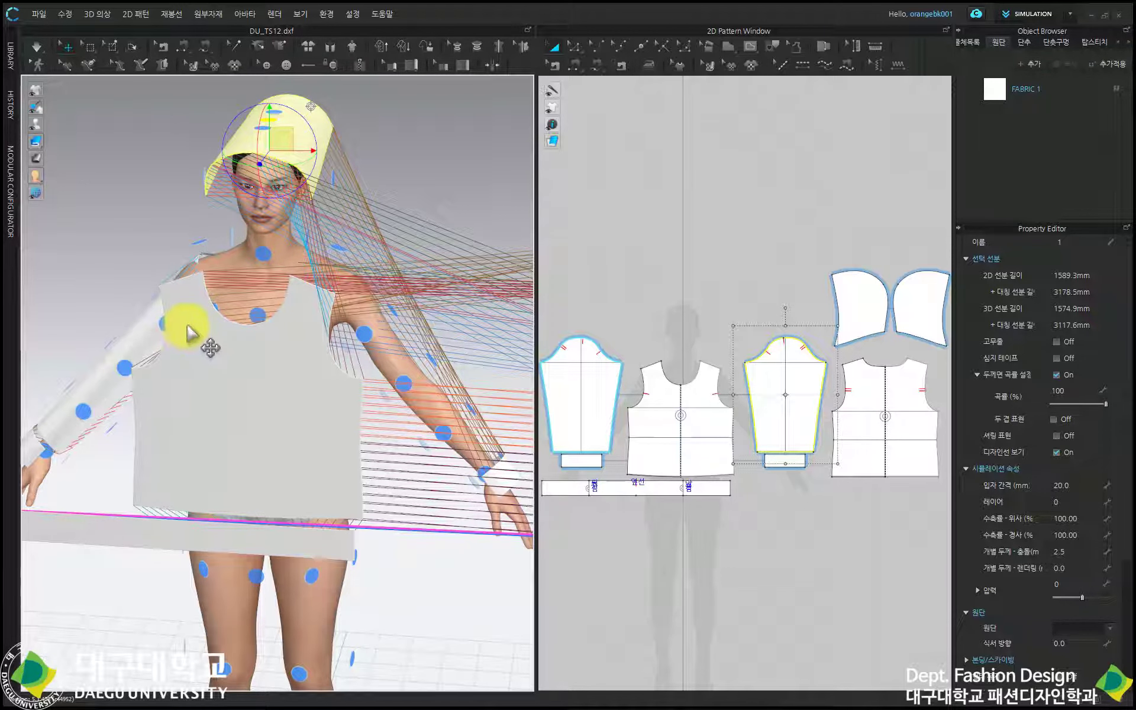
left_click(190, 333)
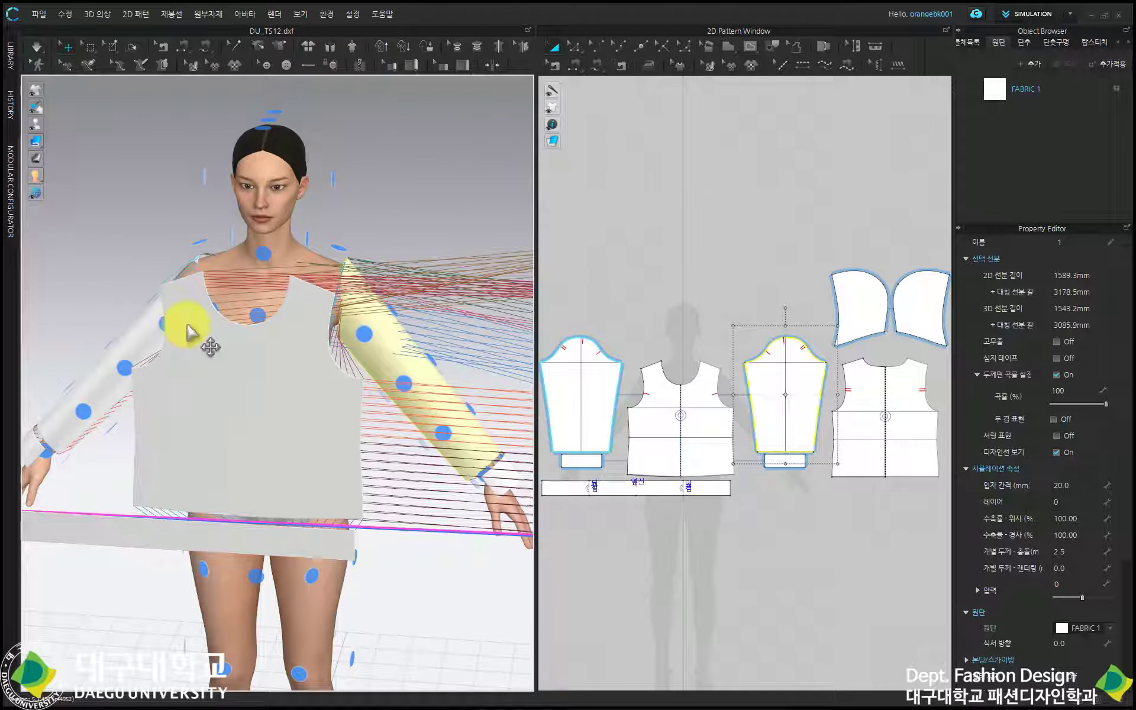
Step: Select one of the hood side pieces and place it on the arrangement point at the side of the avatar's head
right_click_drag(406, 267, 129, 269)
left_click(846, 182)
left_click(853, 304)
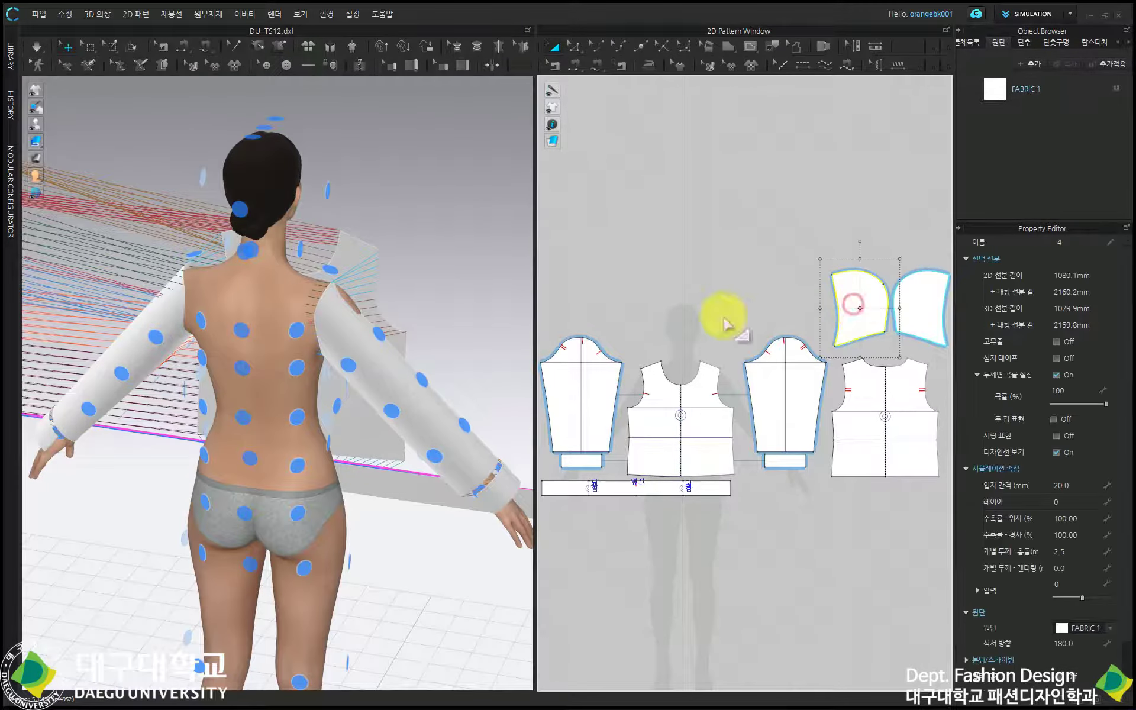
right_click_drag(396, 133, 568, 119)
right_click_drag(854, 310, 675, 265)
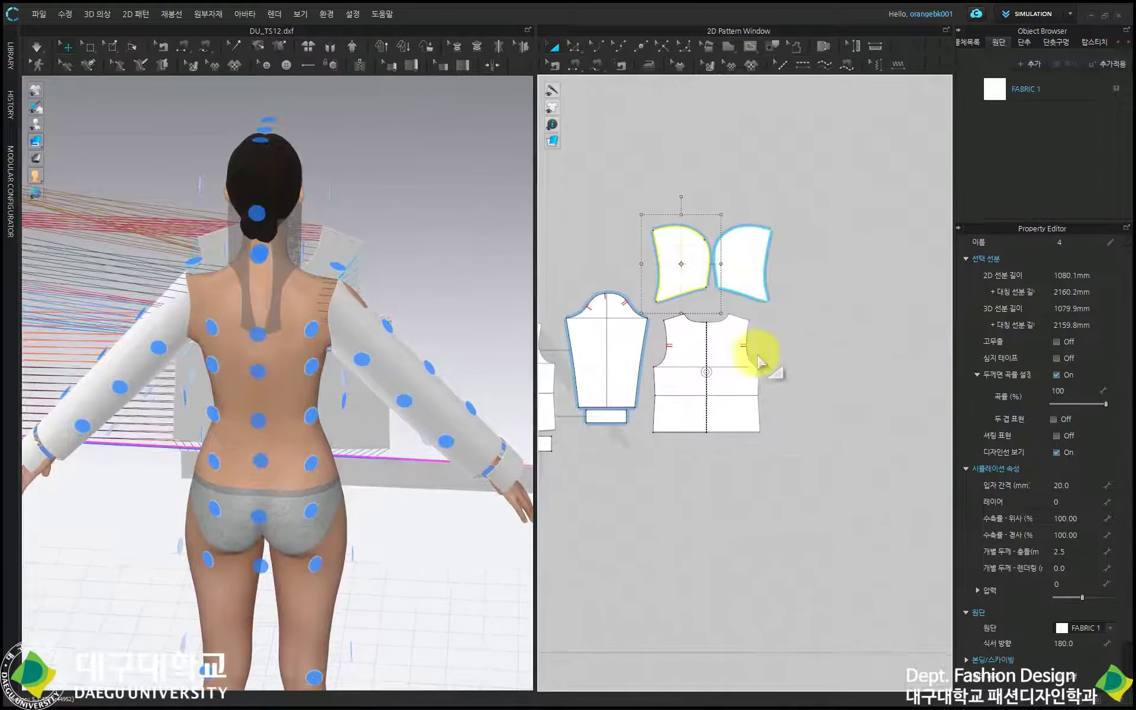
scroll(672, 247, "up", 3)
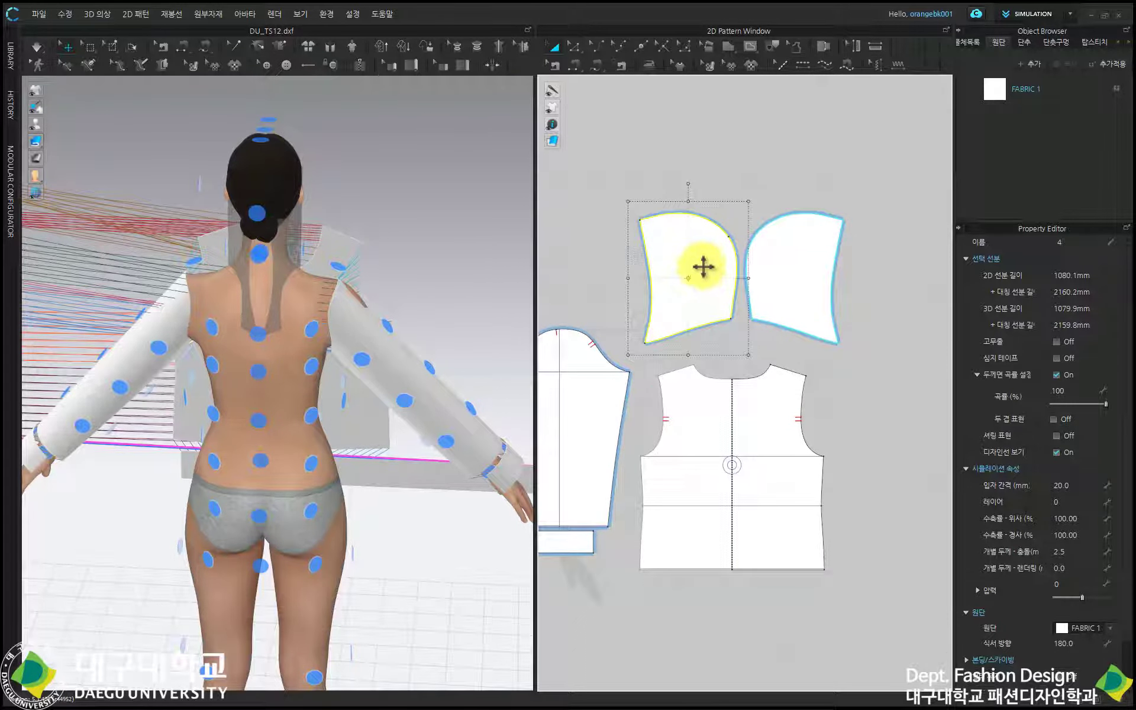
right_click_drag(236, 183, 248, 237)
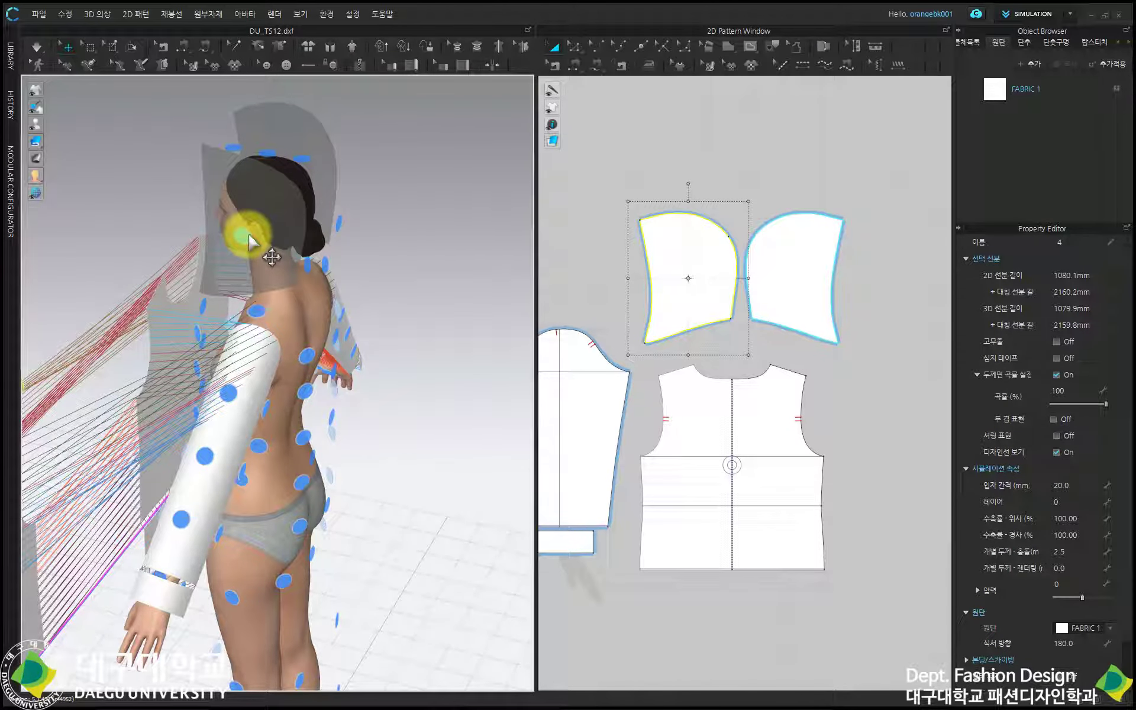
left_click(248, 240)
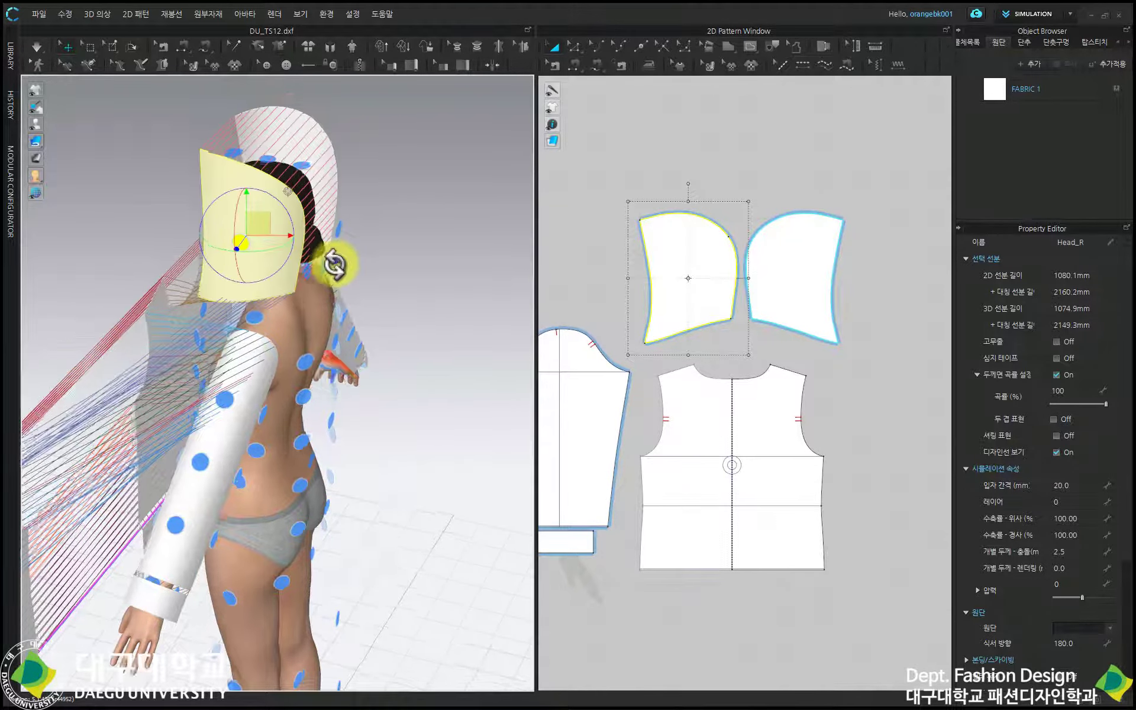
right_click_drag(332, 261, 426, 226)
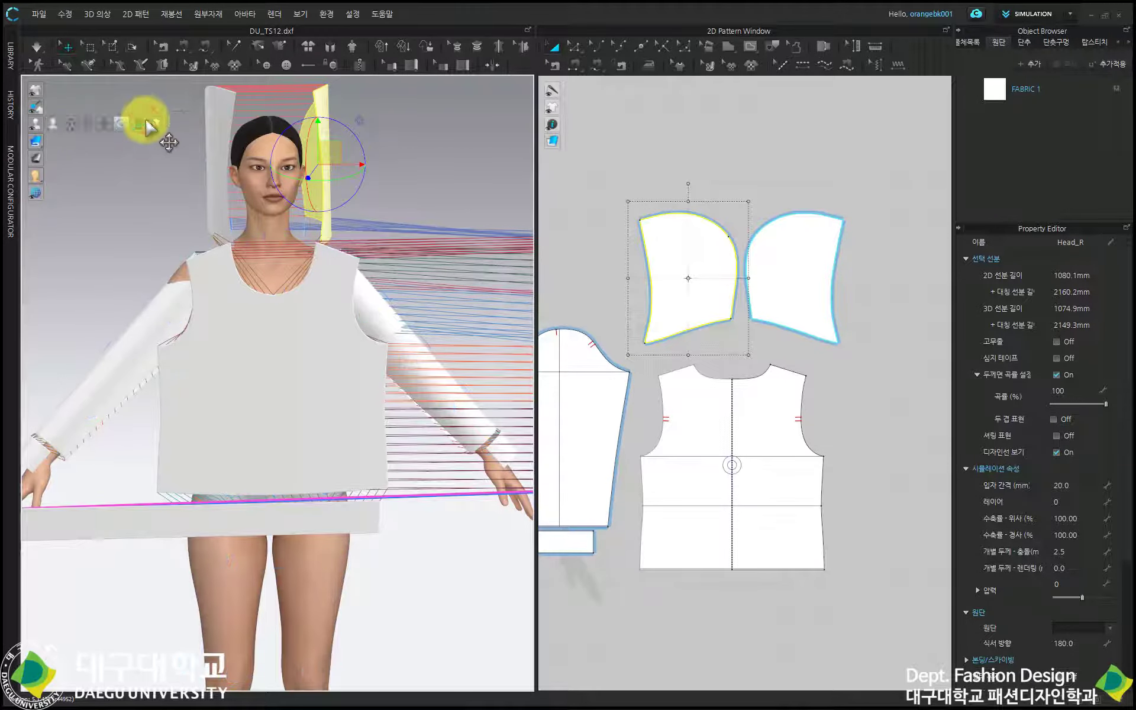
Step: Select the left-arm sleeve and set its arrangement type to 곡면으로 (curved)
right_click_drag(431, 332, 368, 266)
left_click(357, 271)
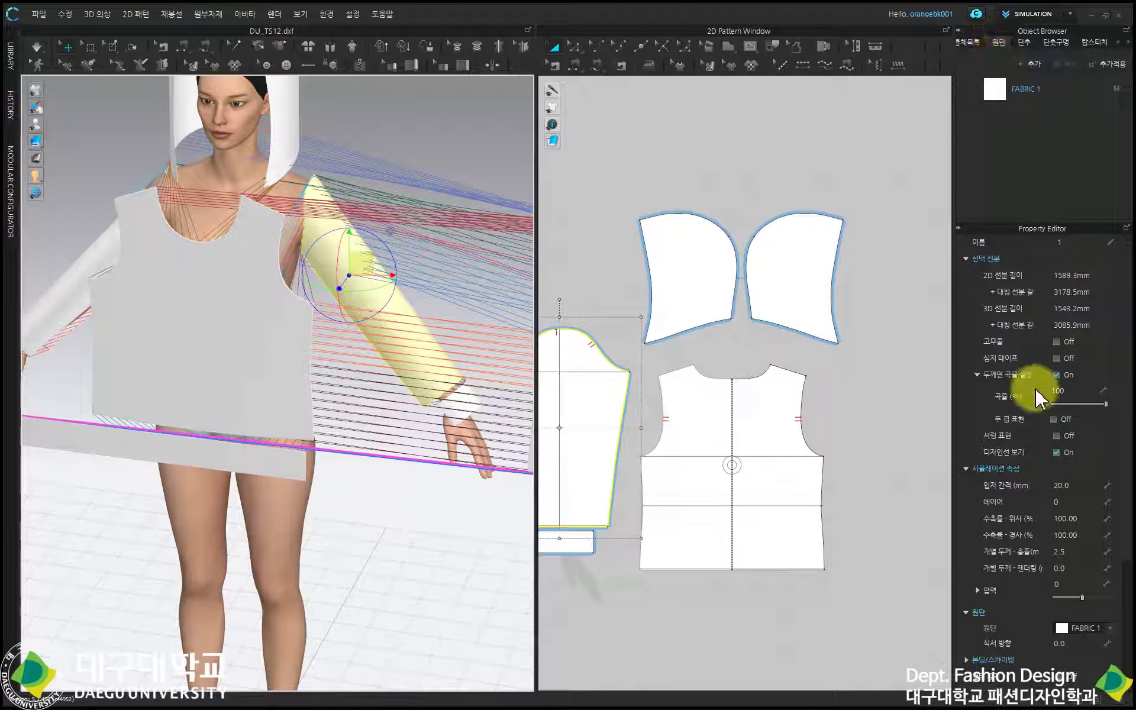
scroll(1038, 397, "down", 3)
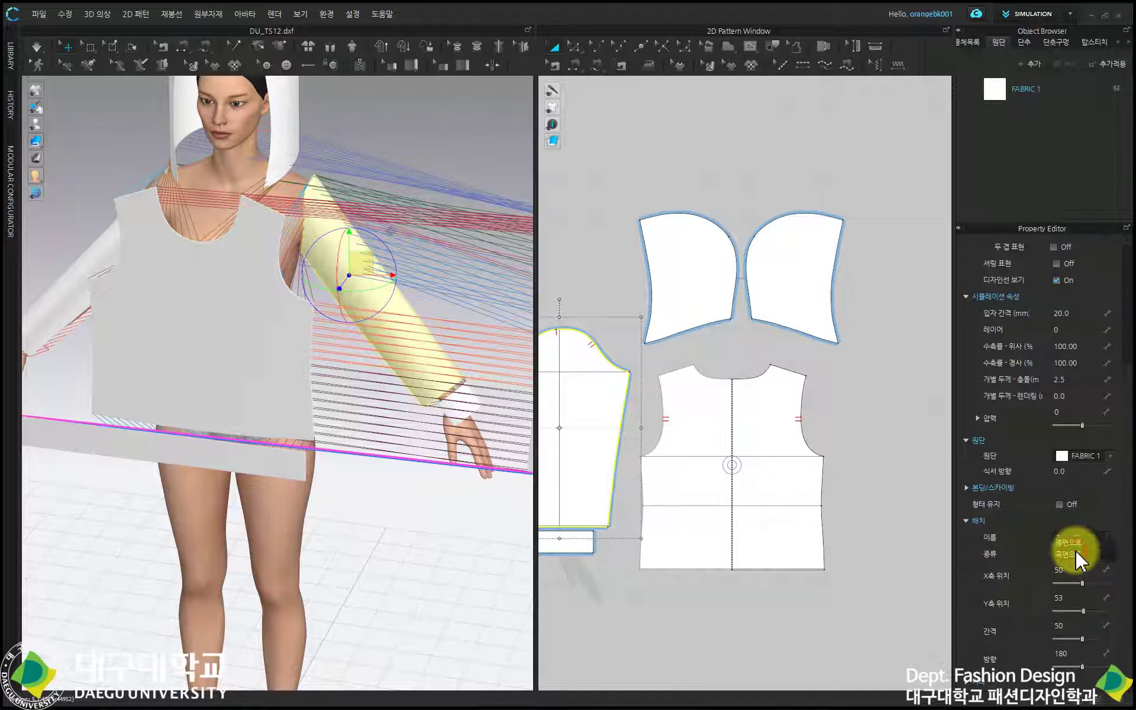
left_click(1075, 553)
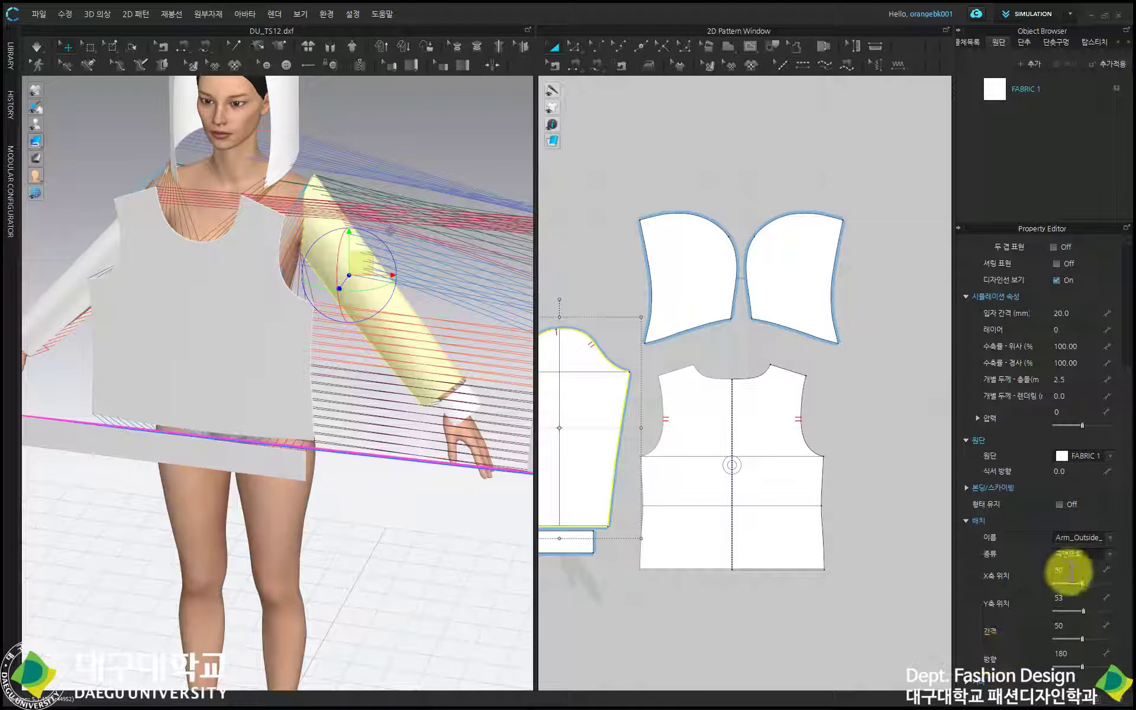
right_click_drag(474, 467, 400, 414)
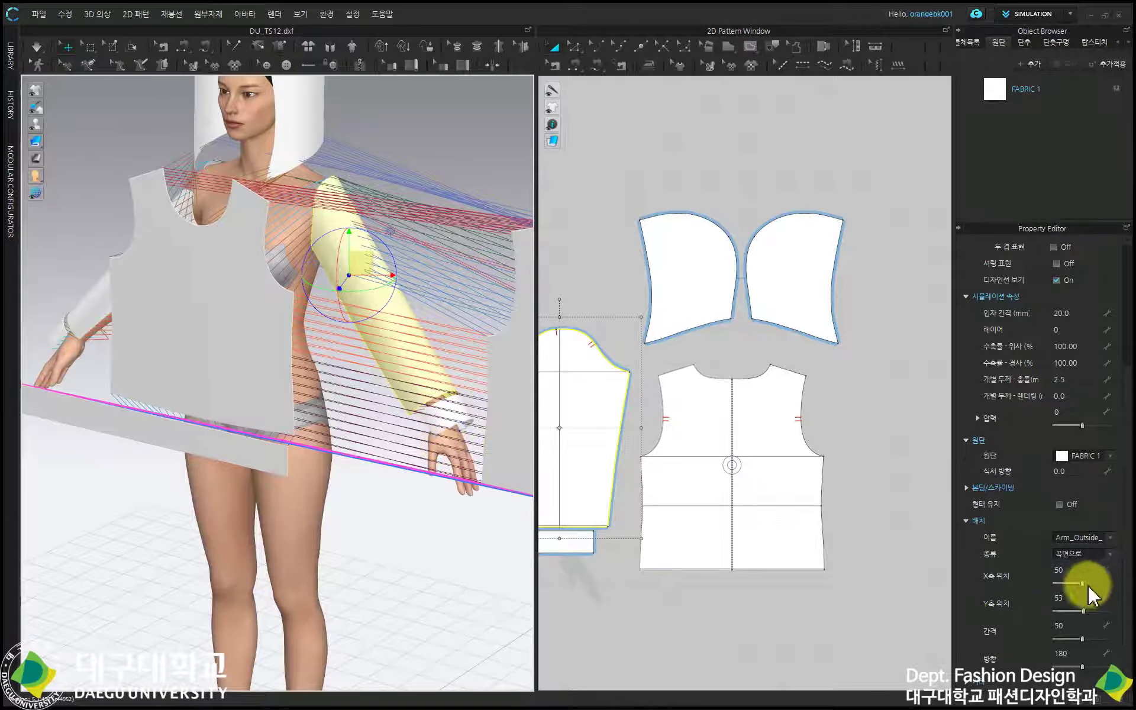
Step: Set both the X and Y arrangement positions of the left-arm sleeve to 52
left_click_drag(1085, 586, 1078, 611)
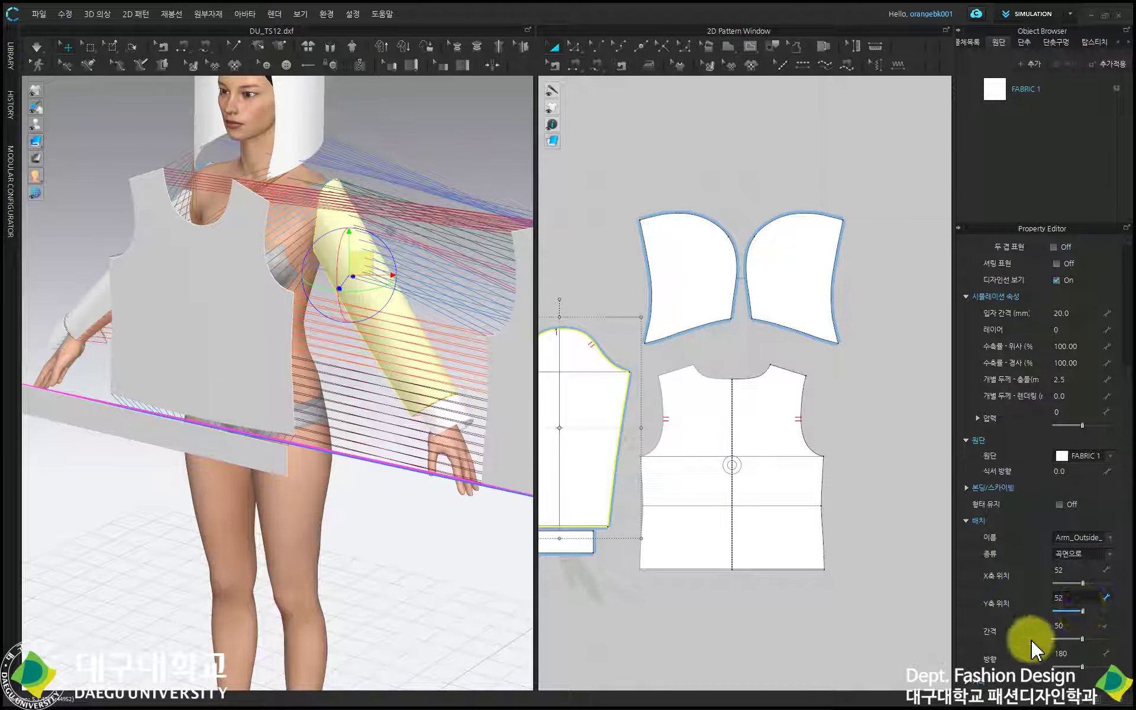
right_click_drag(405, 436, 419, 393)
scroll(393, 451, "up", 3)
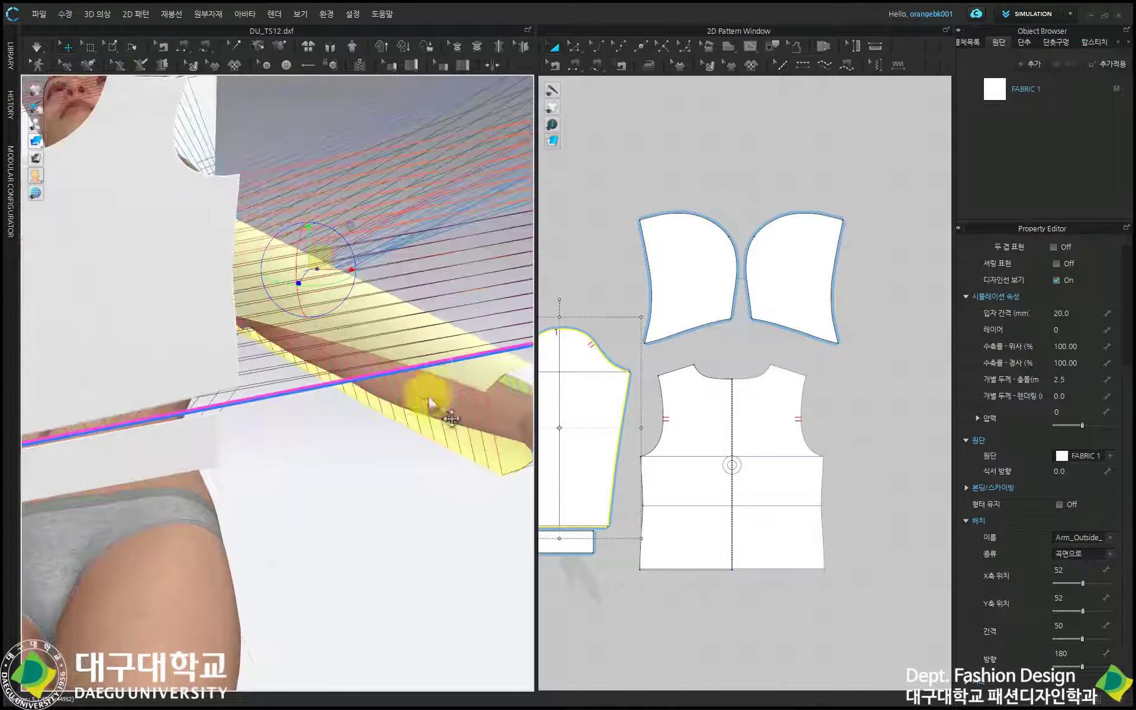
Step: Adjust the left-arm sleeve's arrangement spacing (간격) to 51, checking its fit around the arm
left_click_drag(1083, 645, 1085, 648)
right_click_drag(475, 358, 469, 470)
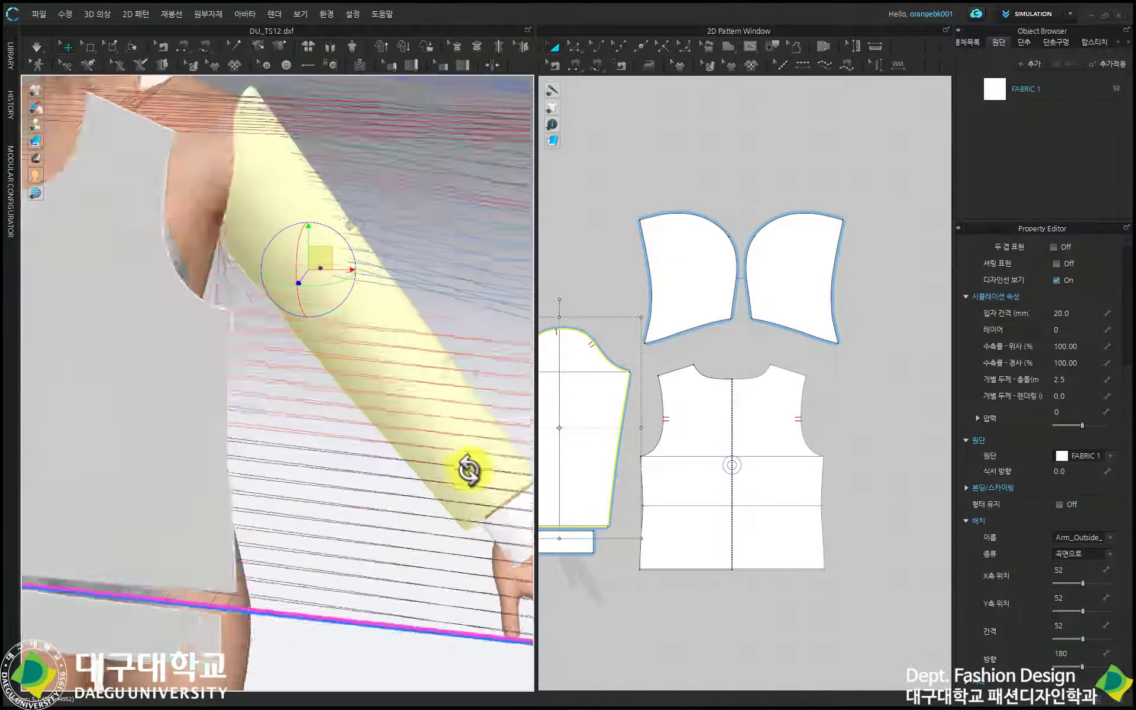
scroll(473, 473, "down", 4)
double_click(1089, 626)
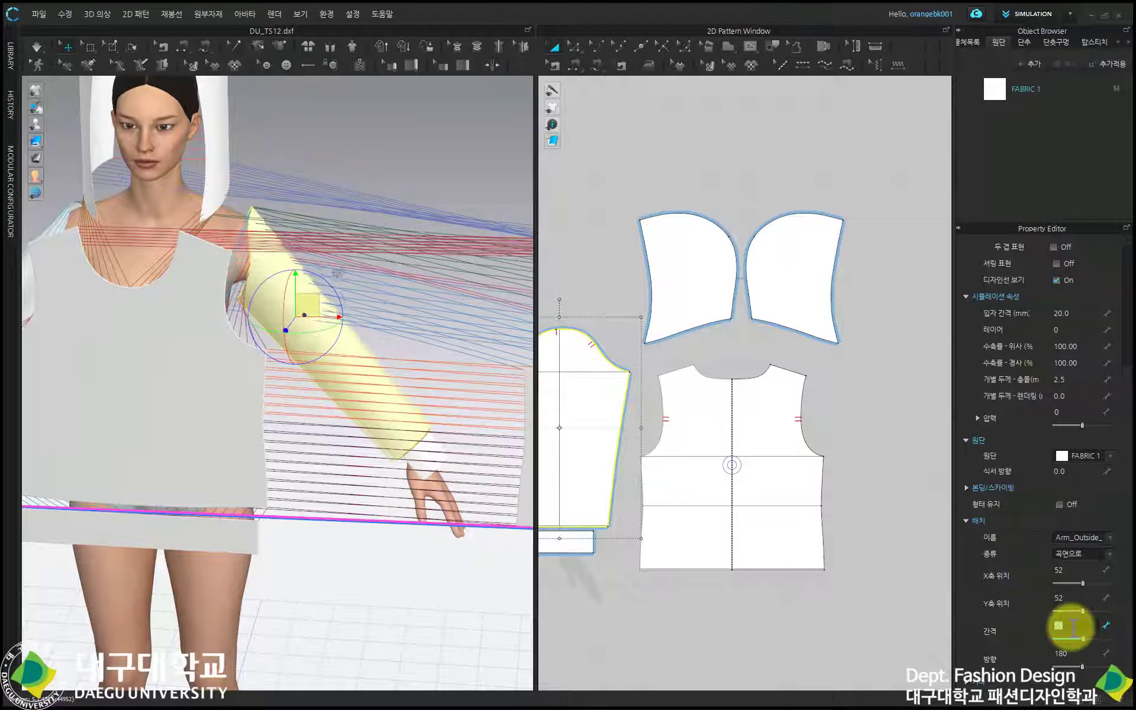
type("50")
key("Return")
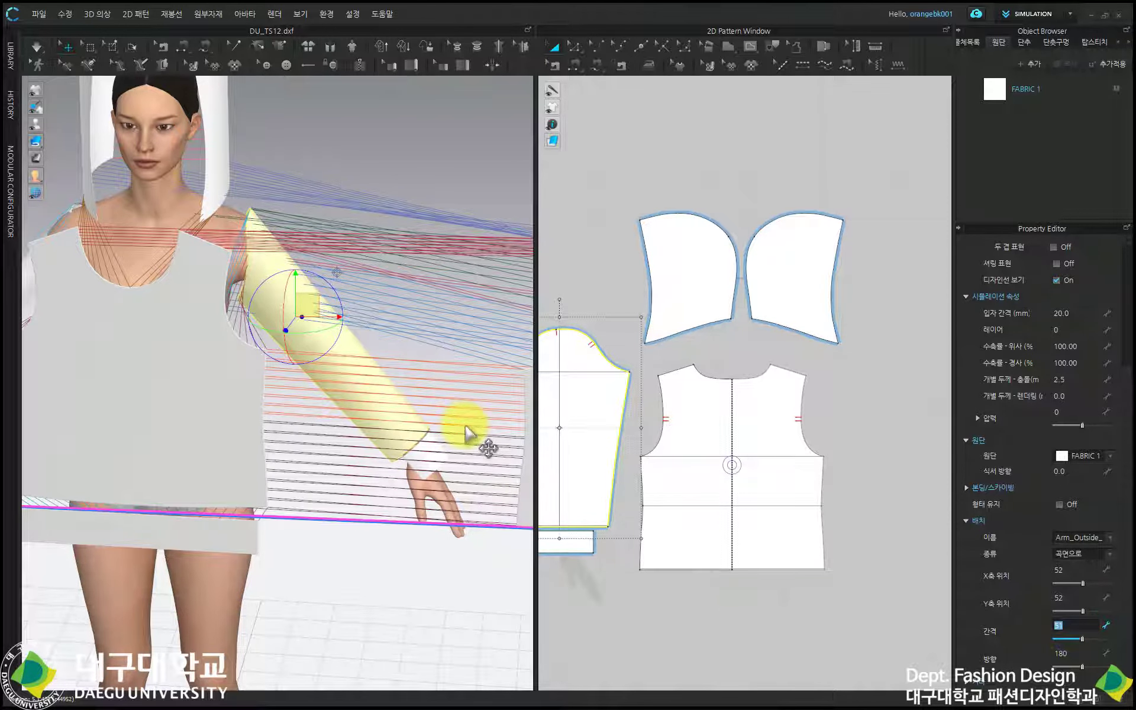
right_click_drag(467, 431, 468, 516)
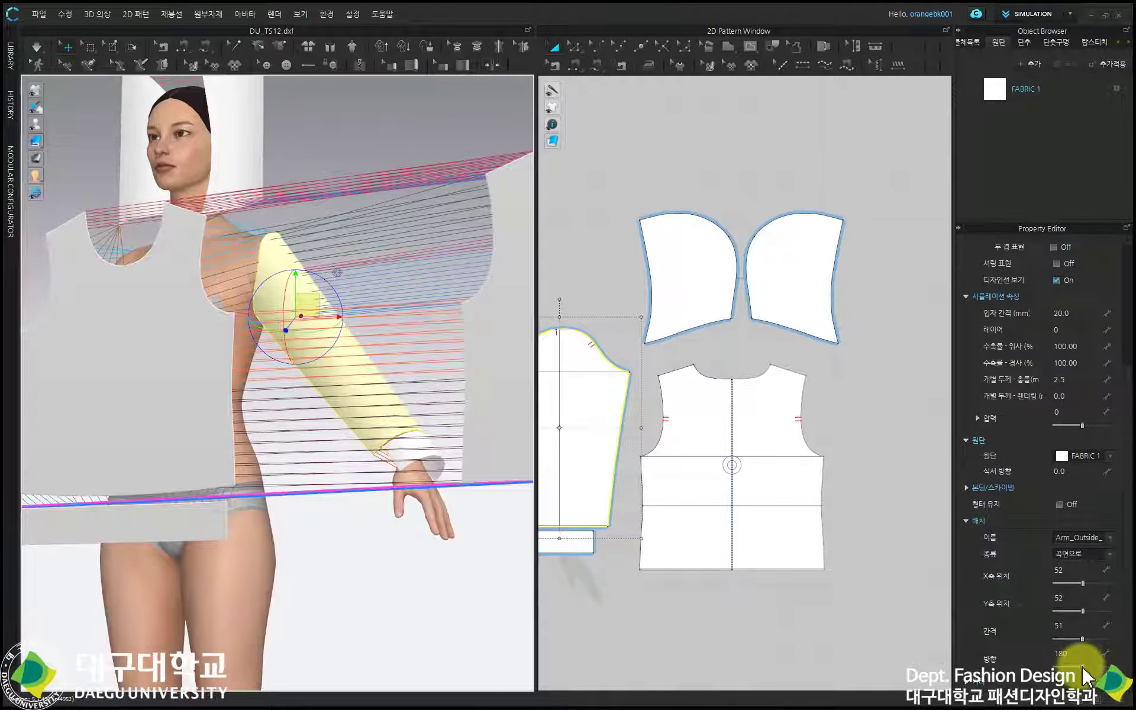
Step: Set the left-arm sleeve's arrangement direction (방향) to 178 and check the sleeve from other angles
left_click_drag(1084, 675, 1088, 675)
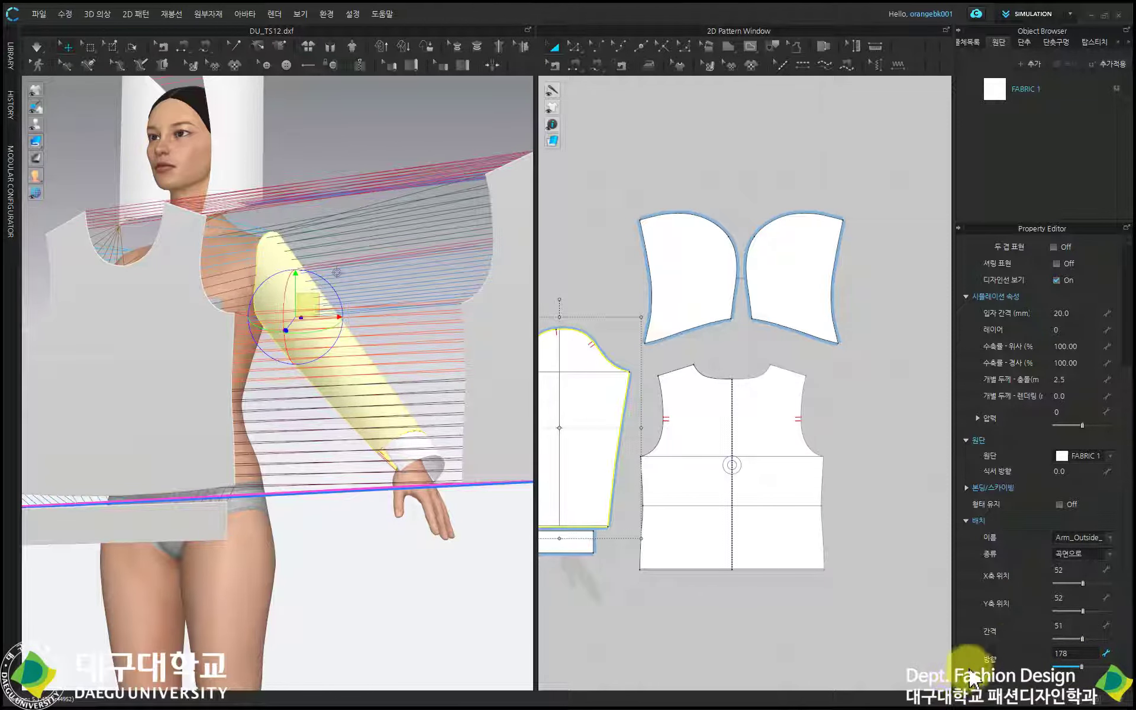
right_click_drag(96, 380, 402, 464)
scroll(460, 378, "up", 3)
scroll(460, 378, "down", 3)
right_click_drag(406, 317, 238, 492)
Step: Select the long waistband piece and place it on the arrangement point at the side of the avatar's waist
left_click(190, 442)
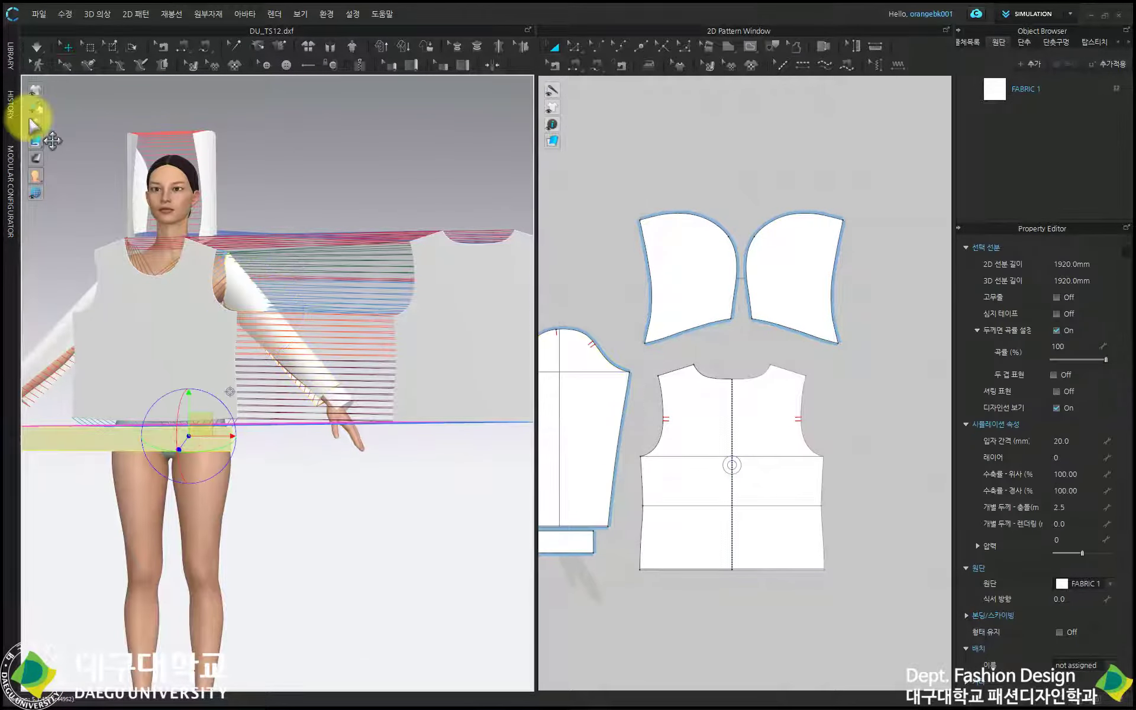
left_click(67, 123)
right_click_drag(229, 355, 318, 355)
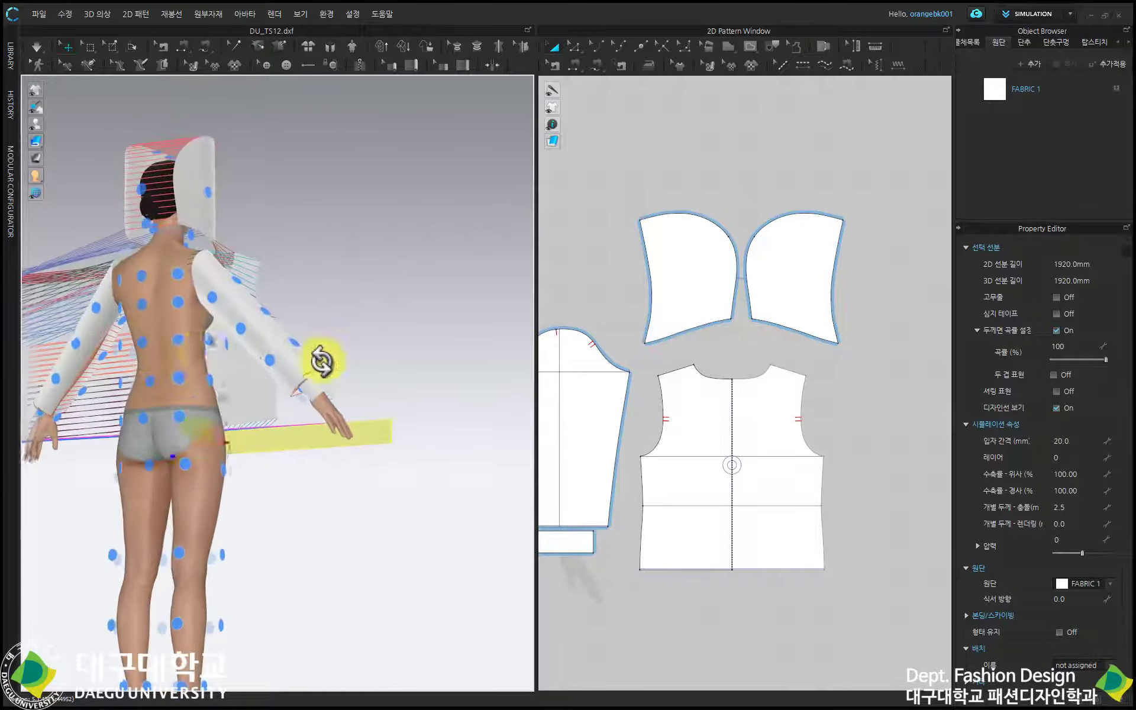
left_click(211, 384)
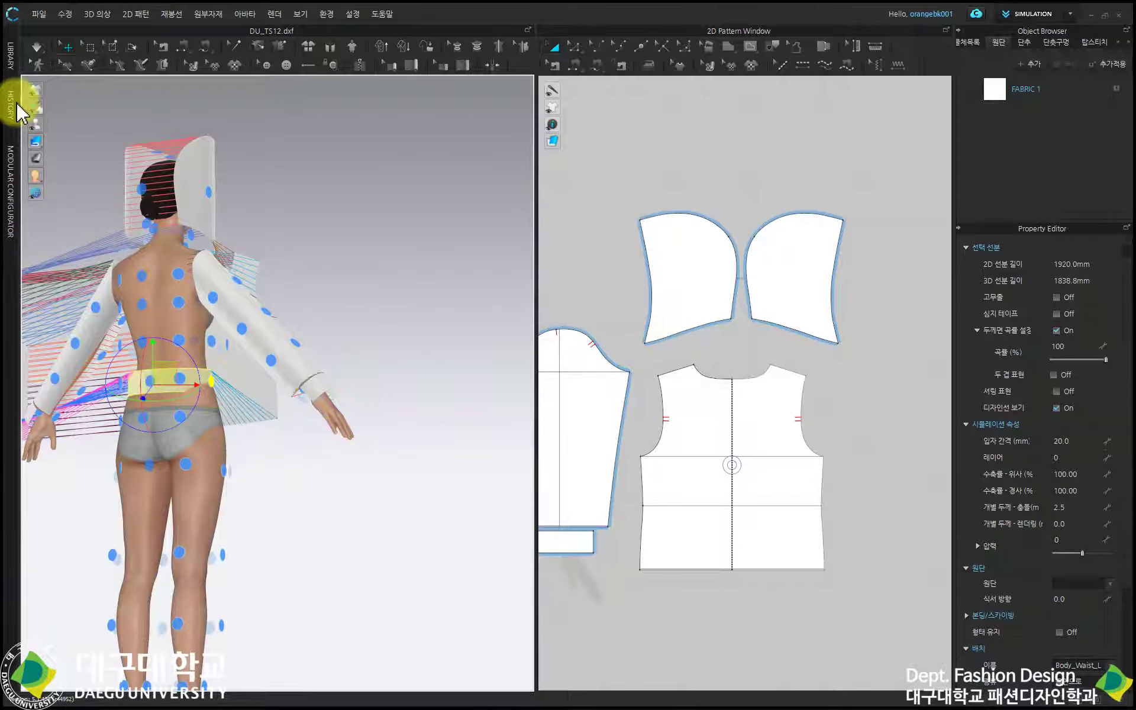
Step: Hide the arrangement points and bring the avatar's waist into close view from the front
mouse_move(36, 123)
left_click(73, 125)
right_click_drag(237, 384, 384, 459)
scroll(372, 452, "up", 5)
middle_click_drag(378, 454, 389, 447)
Step: Move the front bodice piece down and clear of the waistband, and hide the sewing lines in the 3D view
left_click_drag(121, 416, 14, 578)
scroll(263, 369, "up", 3)
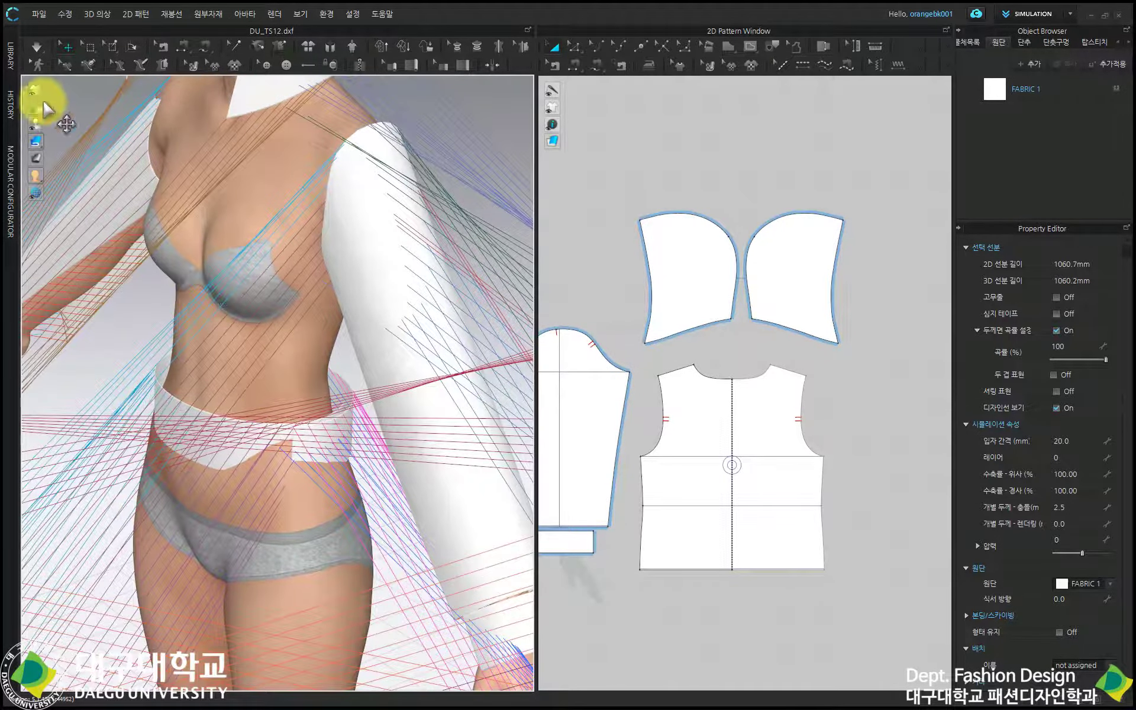
left_click_drag(41, 93, 126, 89)
scroll(229, 477, "up", 3)
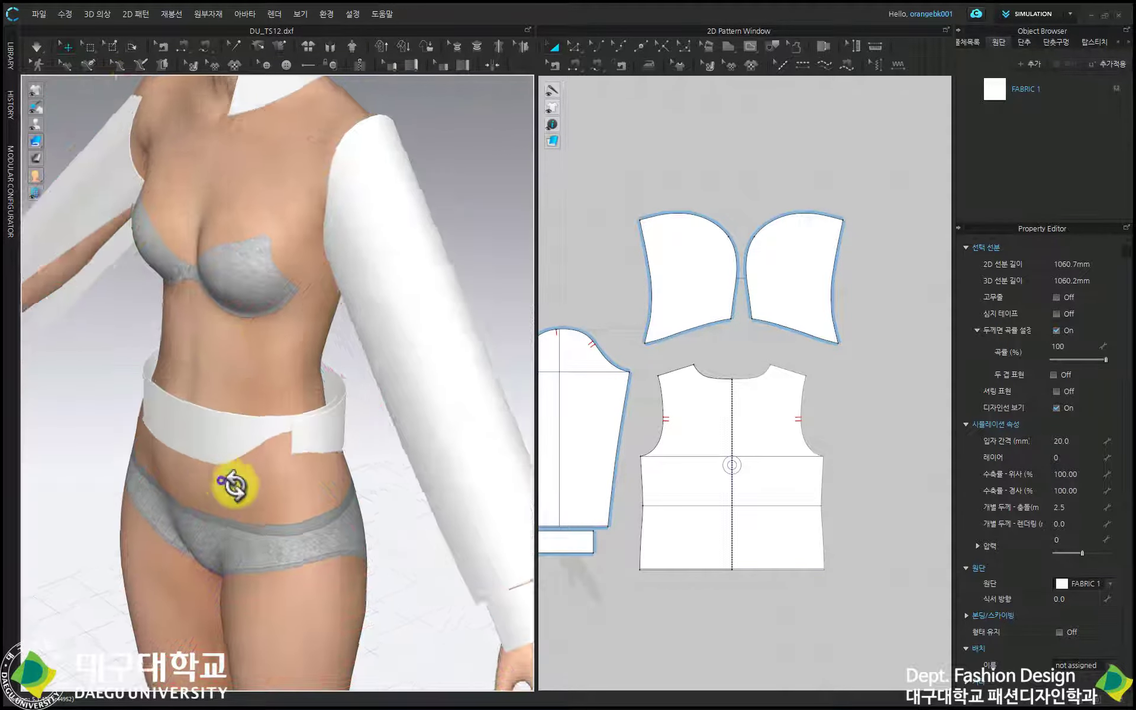
Step: Select the waistband and set its arrangement spacing (간격) to 38, checking the gap between its ends
left_click(253, 398)
scroll(296, 385, "up", 4)
left_click(363, 402)
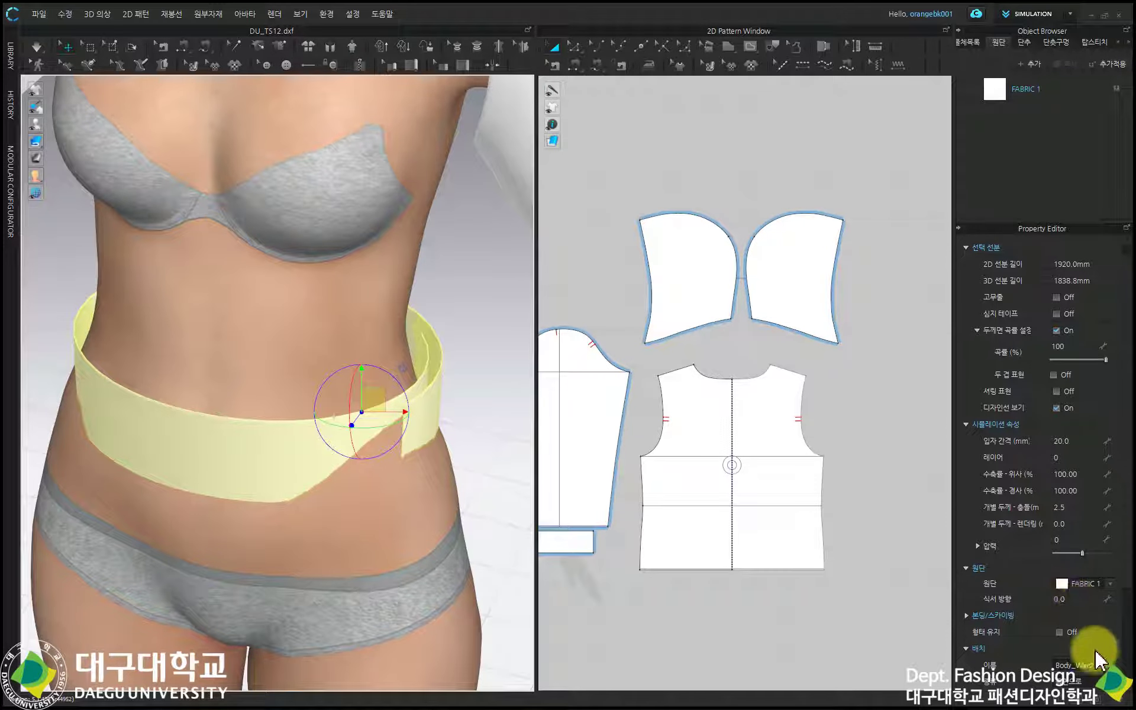
left_click_drag(1128, 518, 1124, 631)
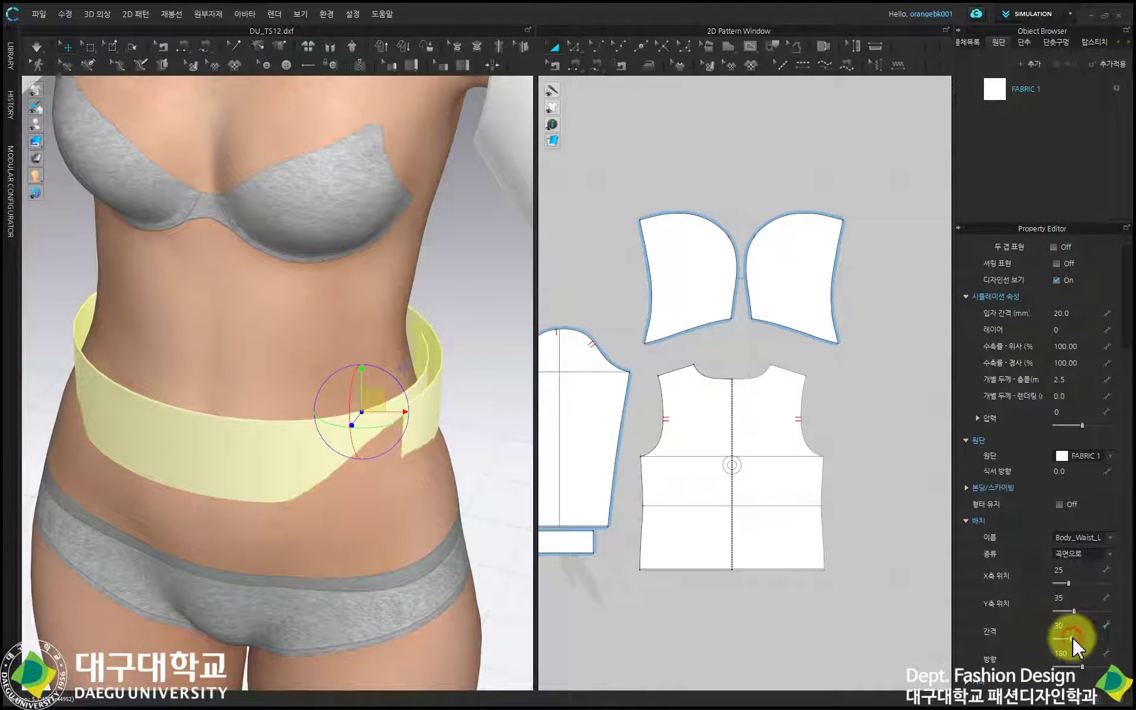
left_click_drag(1074, 639, 1078, 638)
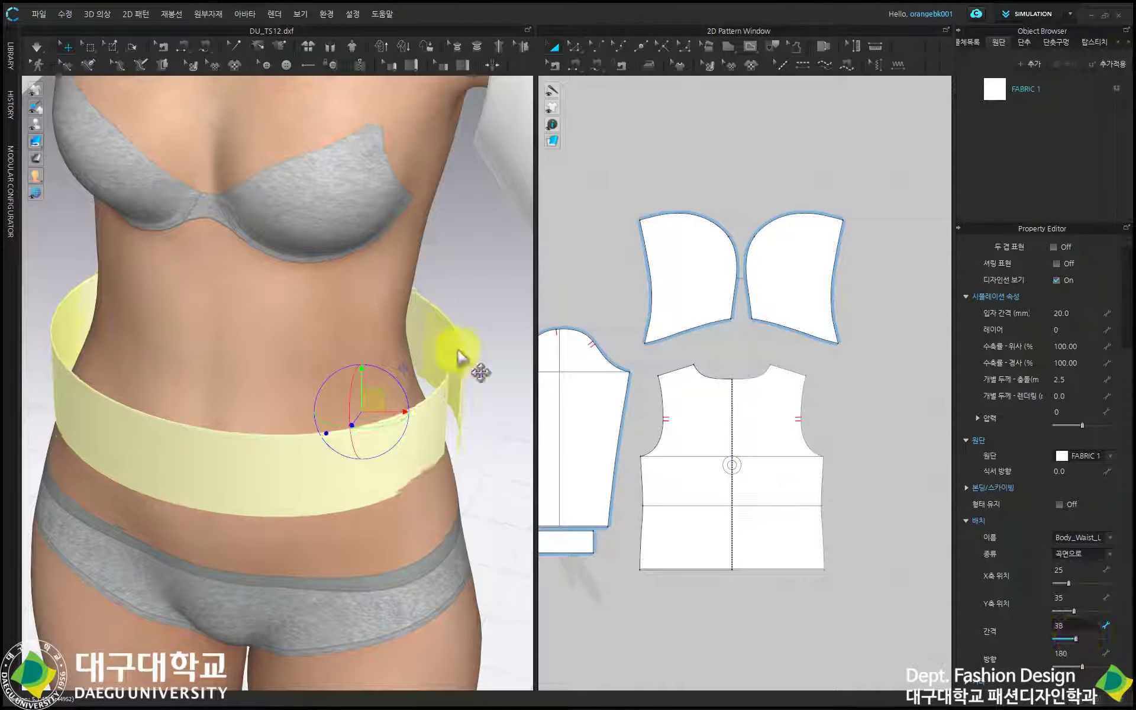
scroll(401, 469, "up", 2)
scroll(492, 439, "up", 2)
right_click_drag(492, 440, 304, 431)
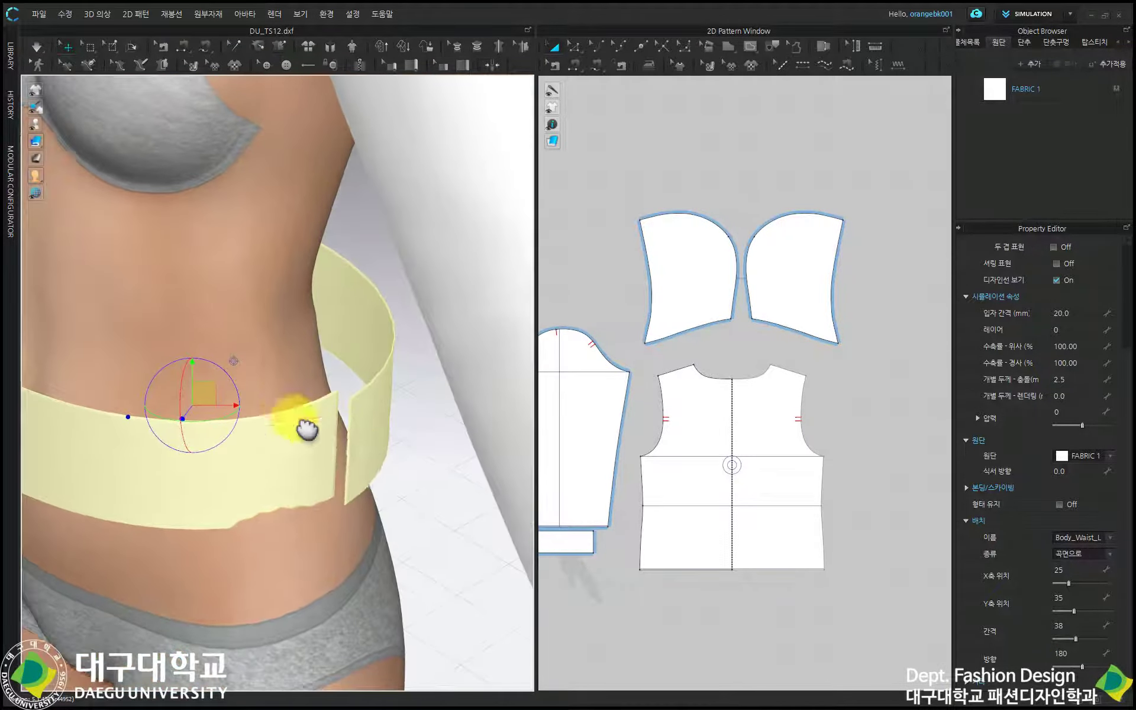
Step: Reduce the waistband's arrangement spacing (간격) to 32 and examine how its ends overlap
left_click_drag(1076, 640, 1072, 639)
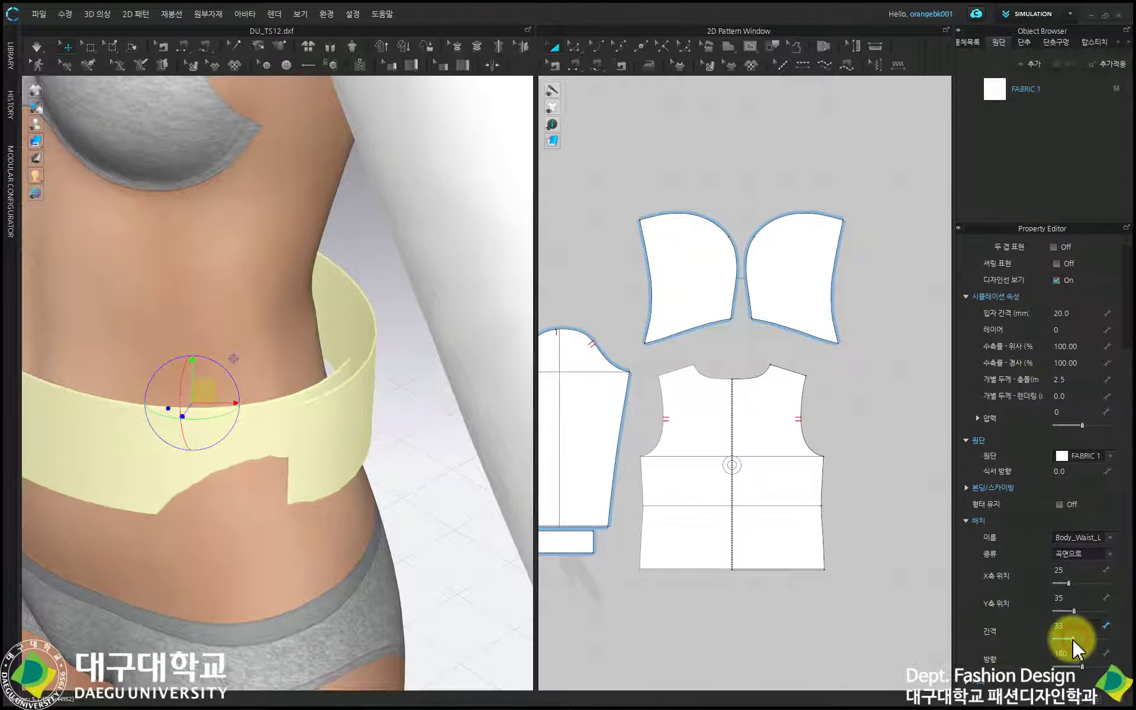
scroll(305, 396, "up", 1)
scroll(305, 396, "up", 1)
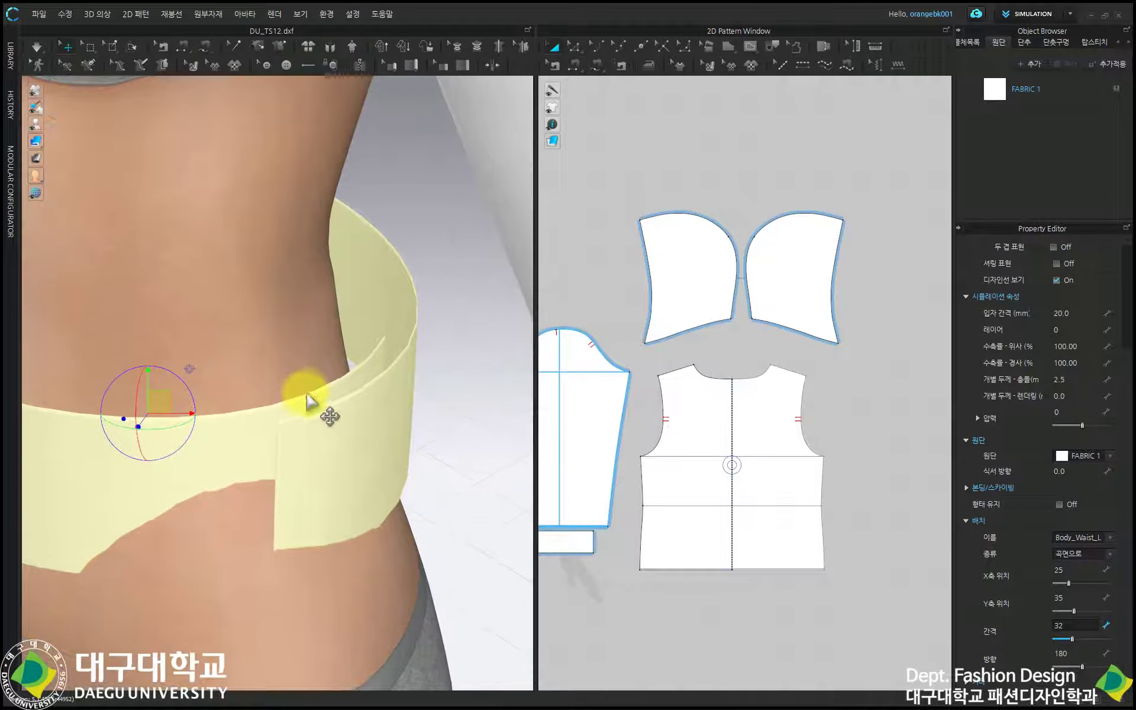
right_click_drag(304, 399, 363, 424)
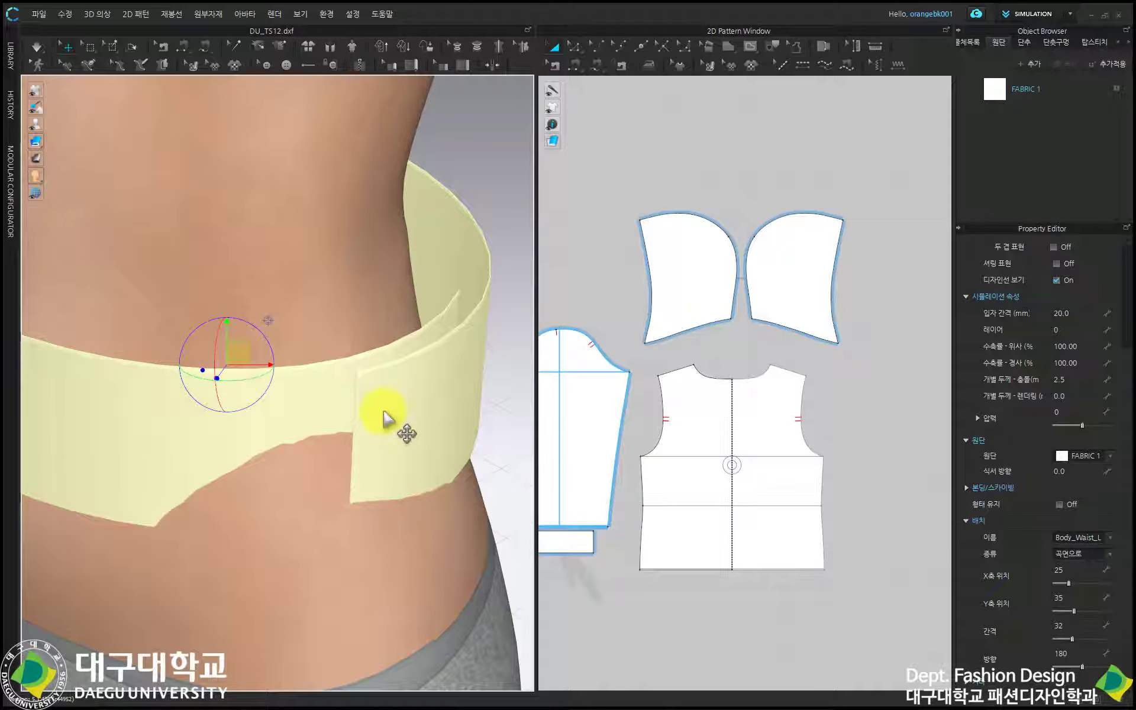
scroll(392, 417, "down", 3)
right_click_drag(381, 419, 425, 417)
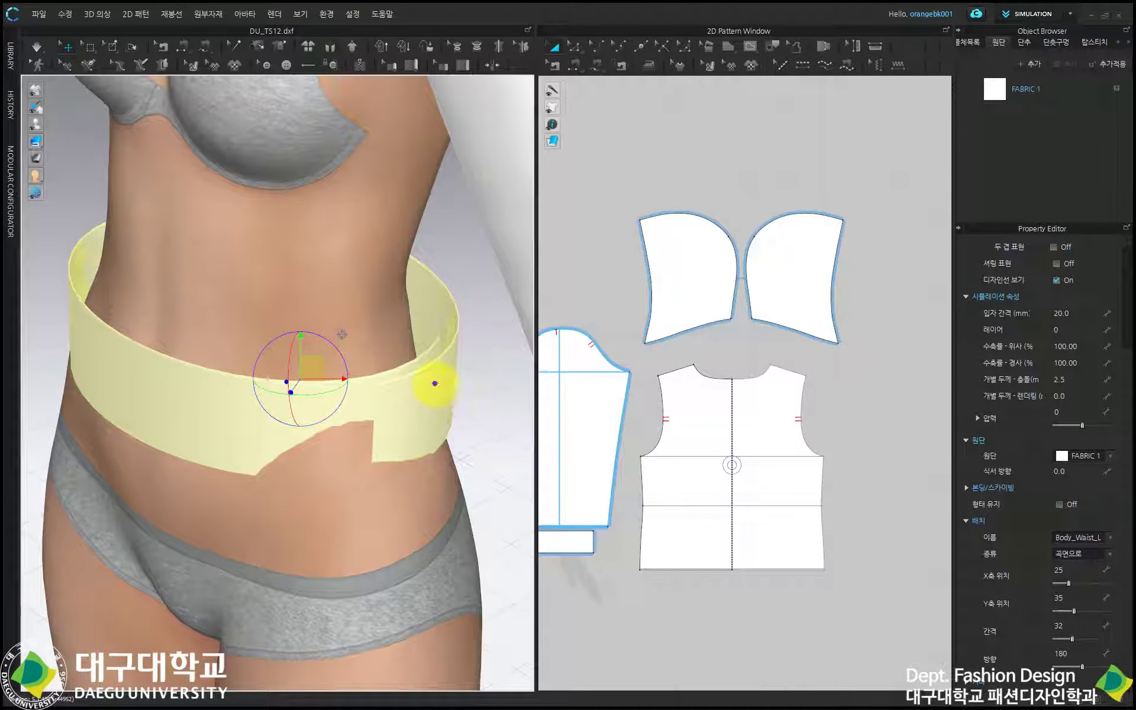
Step: Flip the waistband's wrapping direction (감싸는 방향 뒤집기) and check which end lies outside
right_click(436, 388)
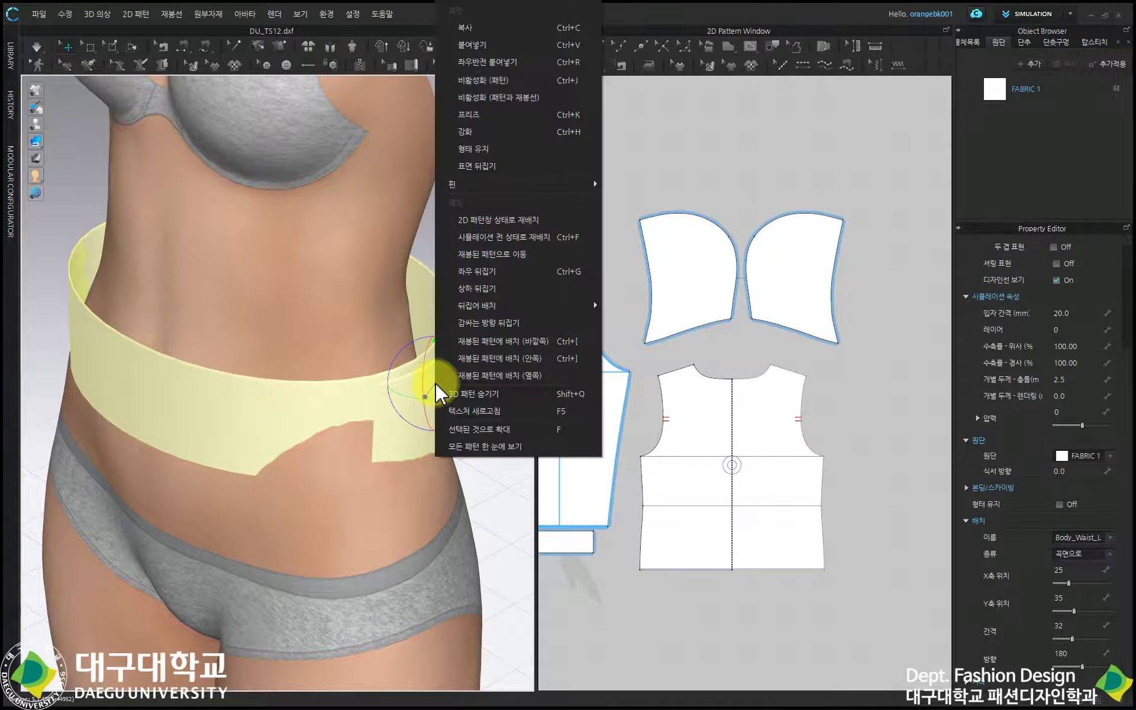
left_click(511, 335)
right_click_drag(508, 456, 216, 453)
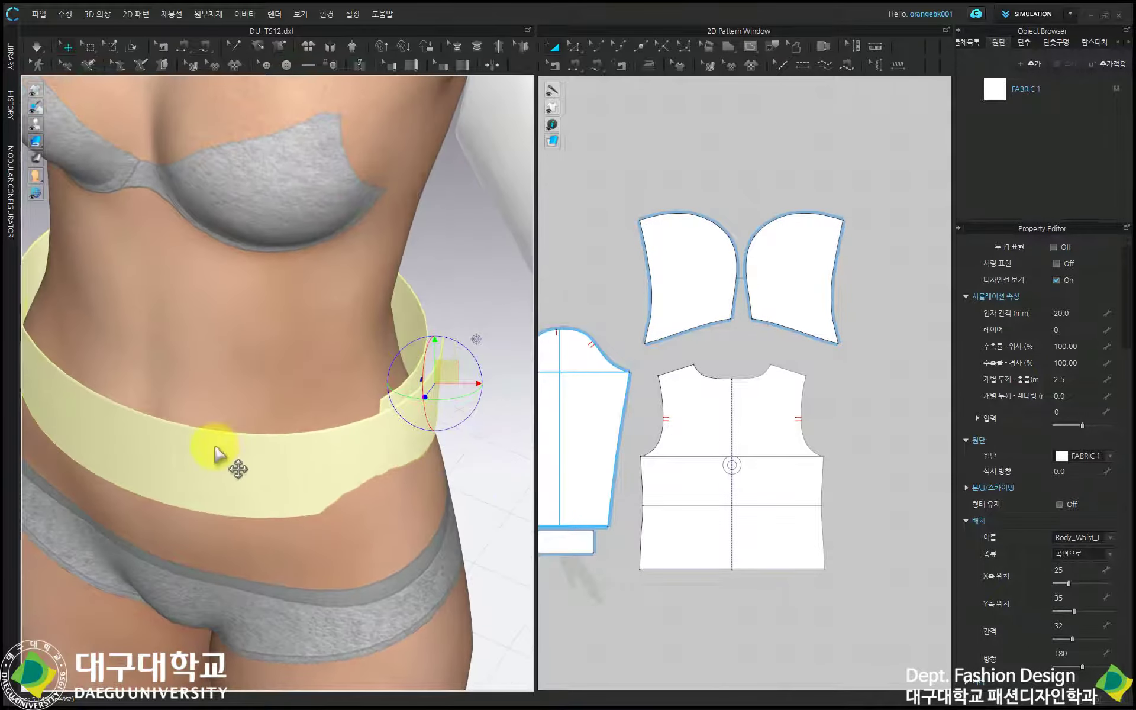
Step: Flip the waistband's wrapping direction twice more to compare the two ways its ends overlap
right_click(445, 371)
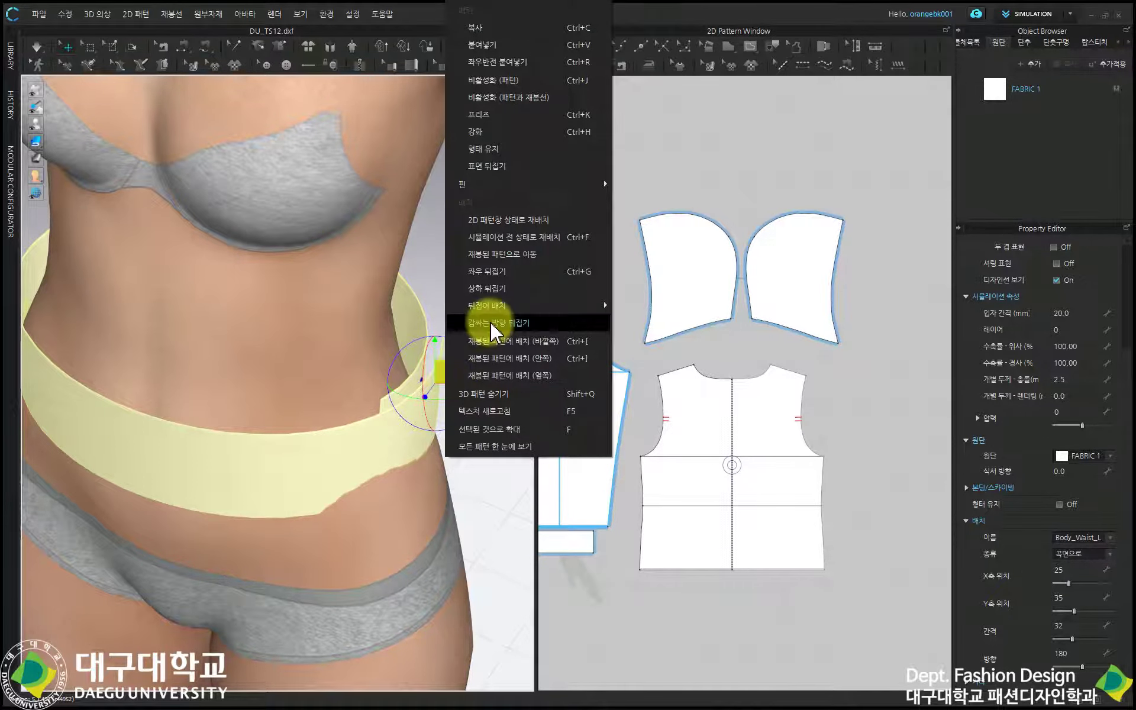
left_click(491, 322)
right_click(450, 367)
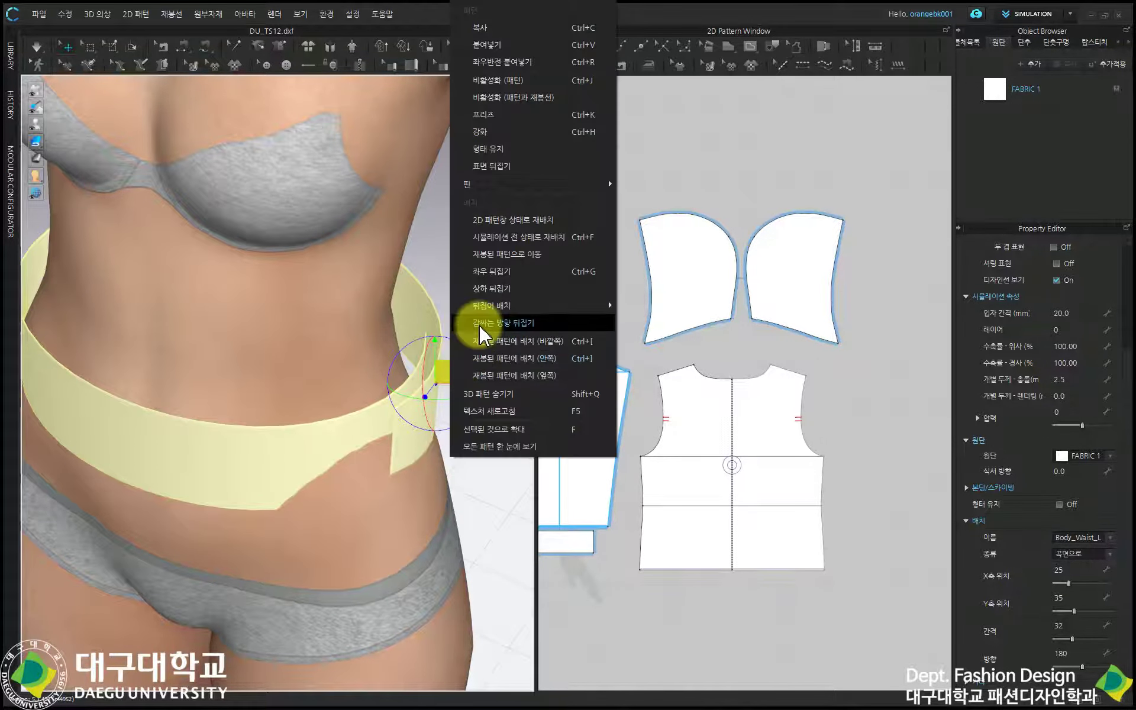
left_click(481, 325)
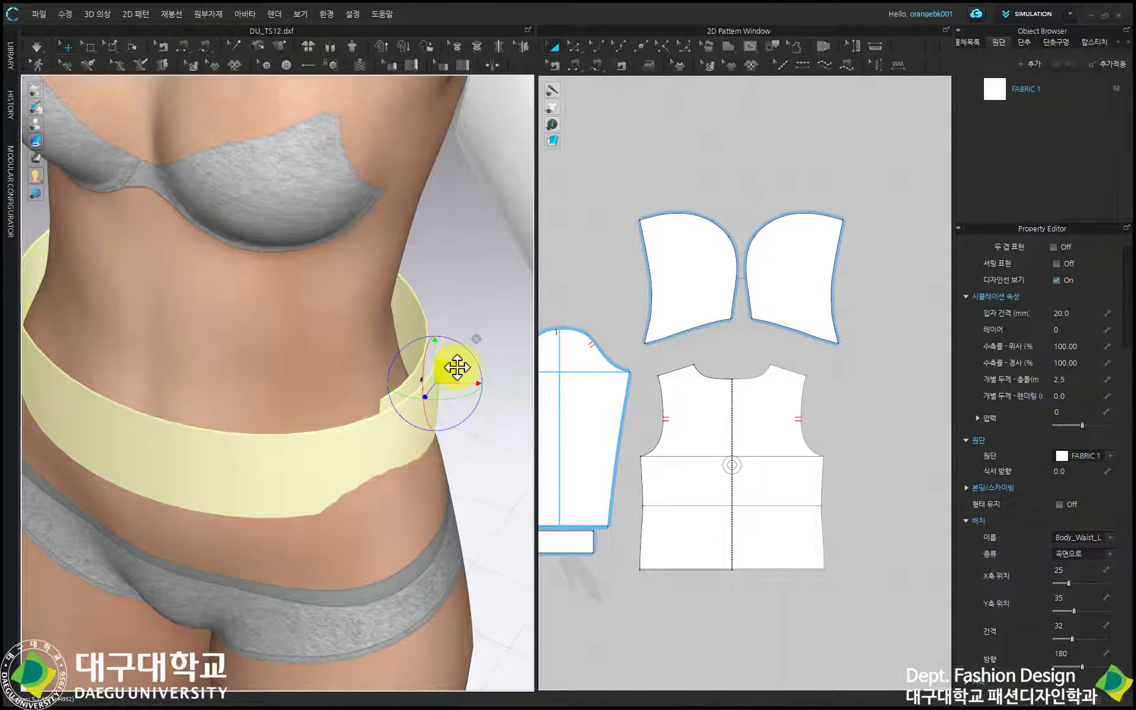
Step: Inspect the wrapped waistband together with the sleeves from the front and clear the selection
right_click_drag(419, 394, 363, 499)
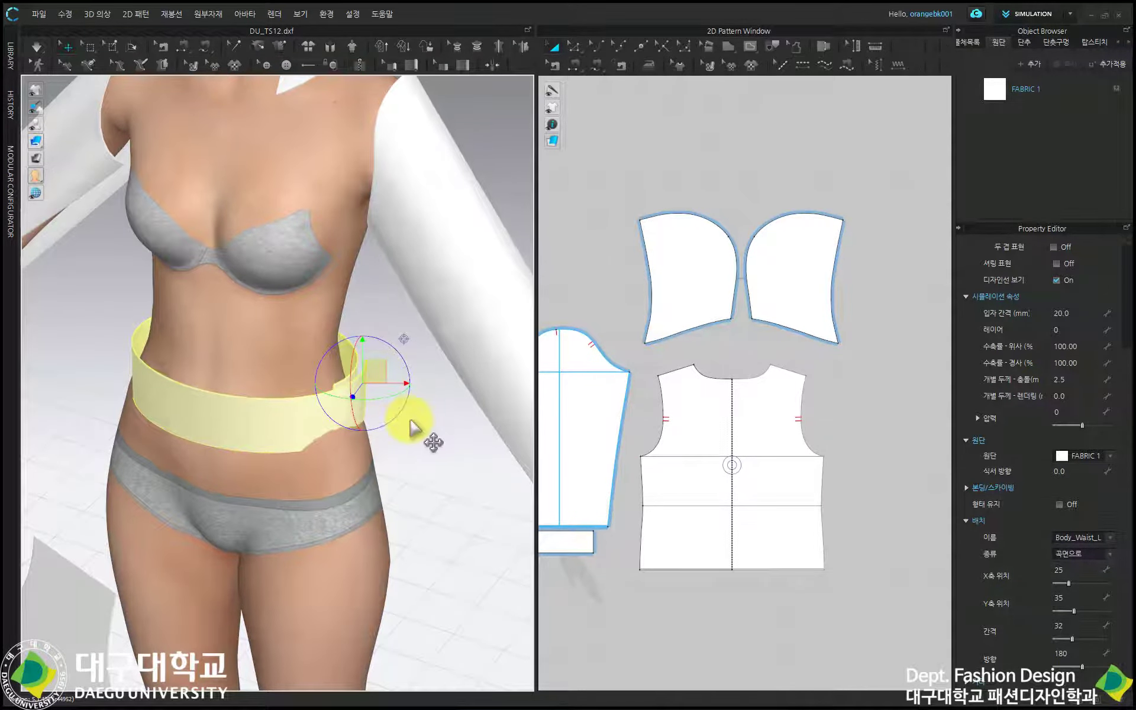
scroll(415, 429, "down", 3)
right_click_drag(393, 431, 419, 425)
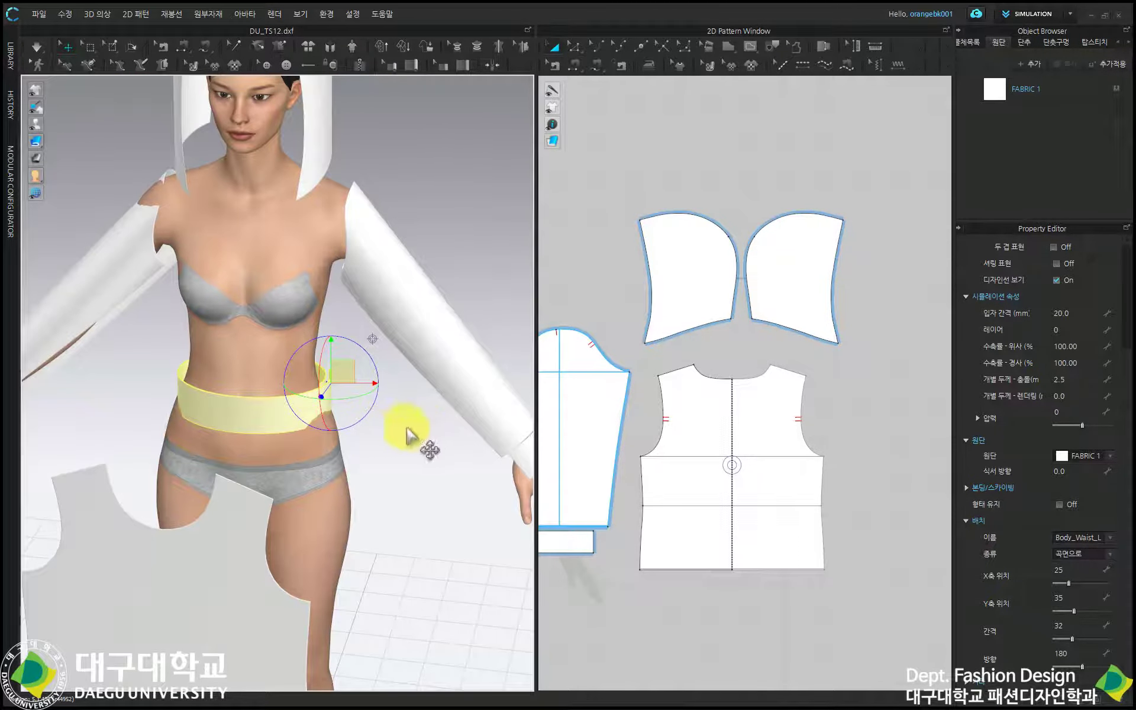
scroll(362, 385, "up", 3)
right_click_drag(370, 376, 411, 448)
left_click(417, 376)
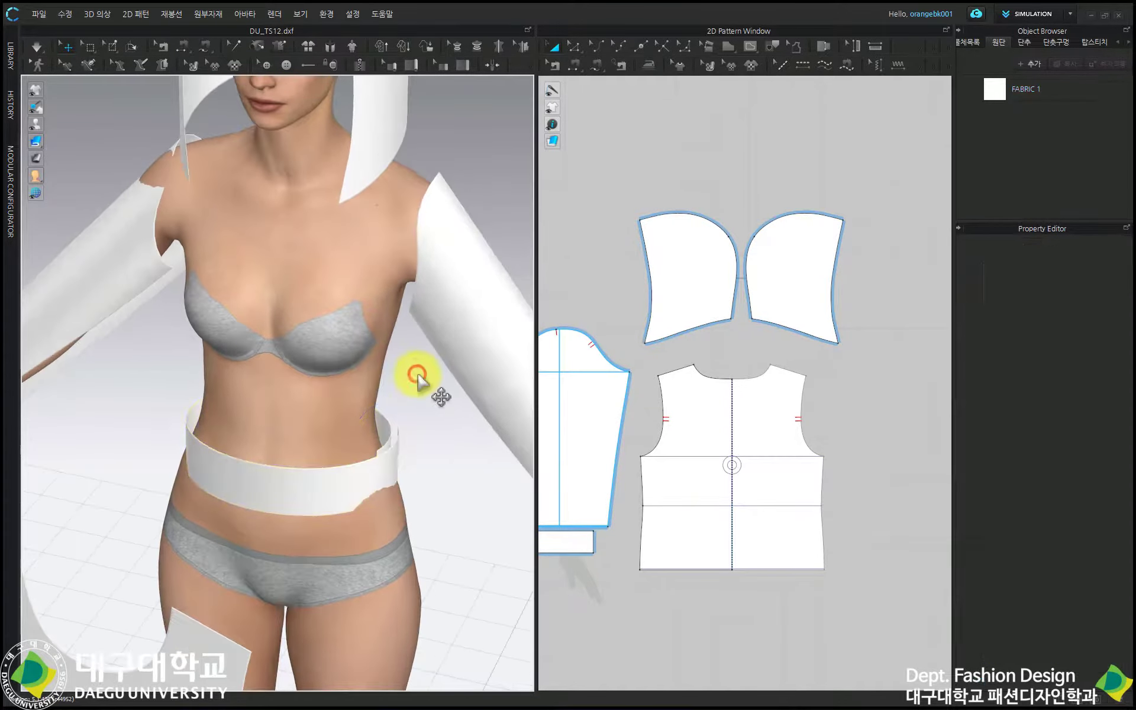